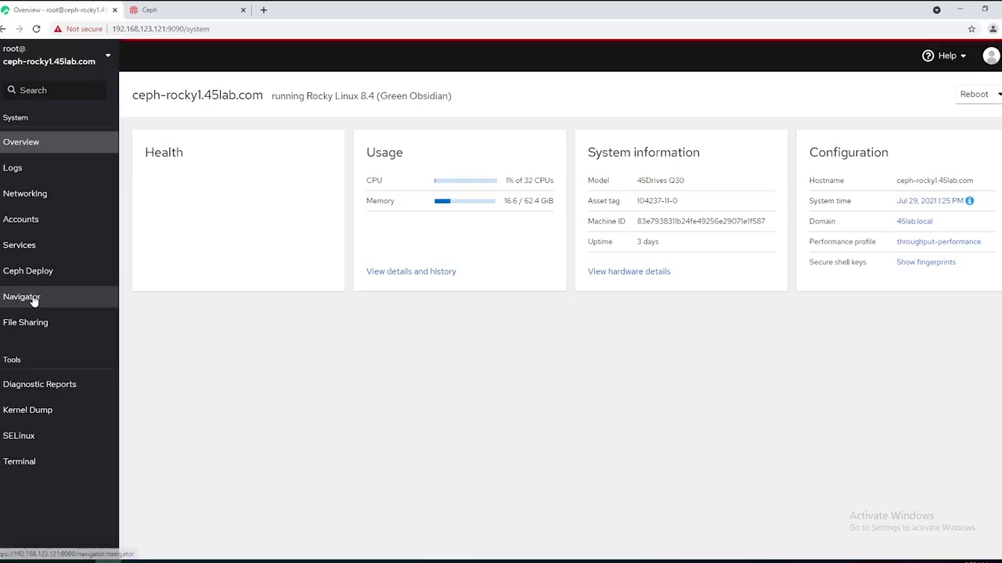
- Create a directory named public inside /mnt/cephfs using the Navigator file browser
left_click(39, 299)
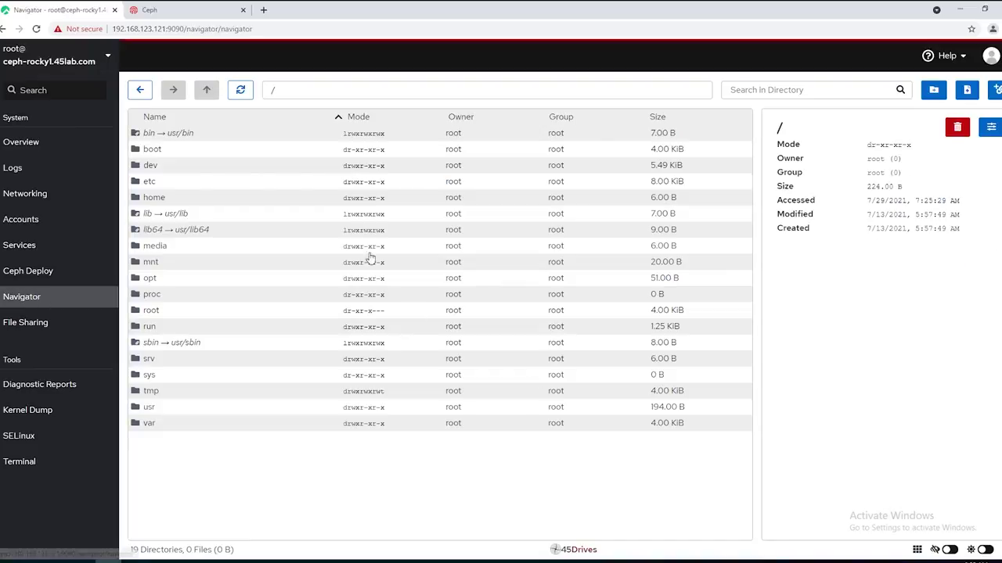
double_click(179, 264)
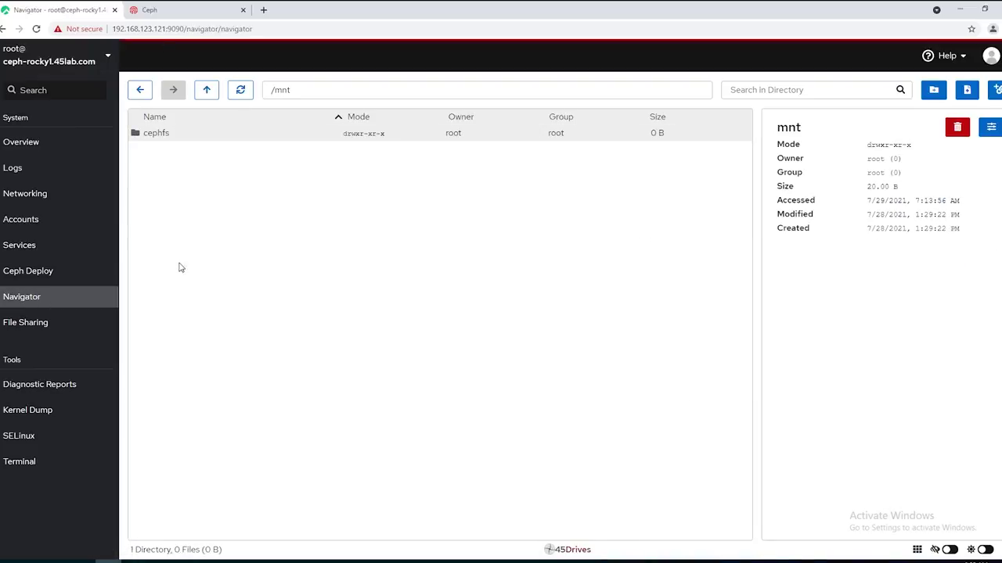
double_click(216, 140)
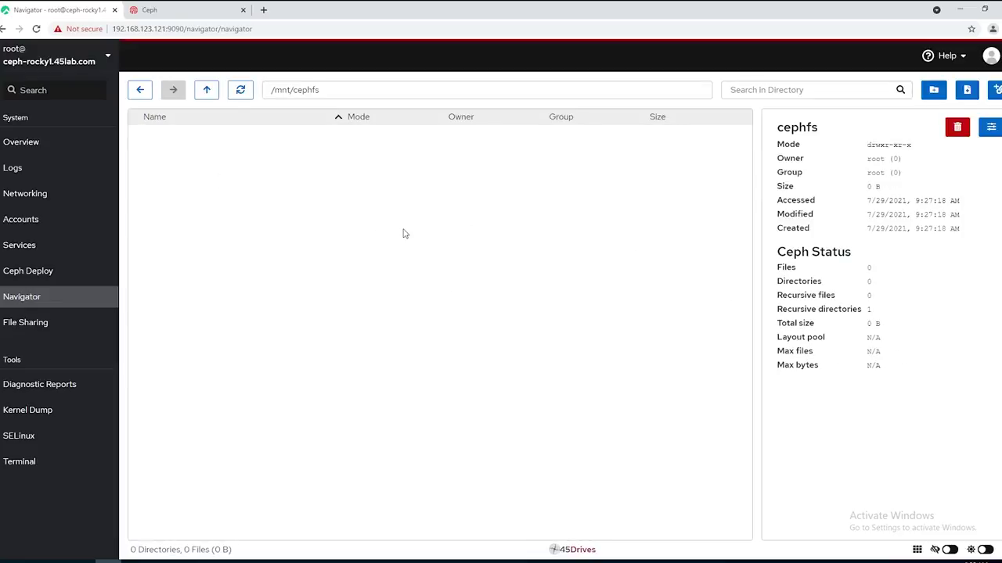
right_click(352, 178)
left_click(407, 179)
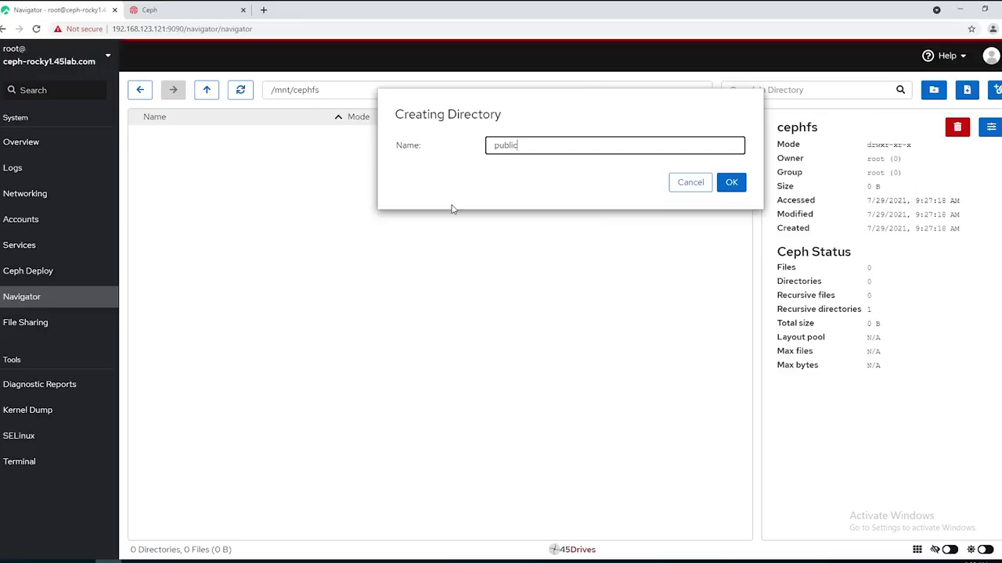
left_click(731, 183)
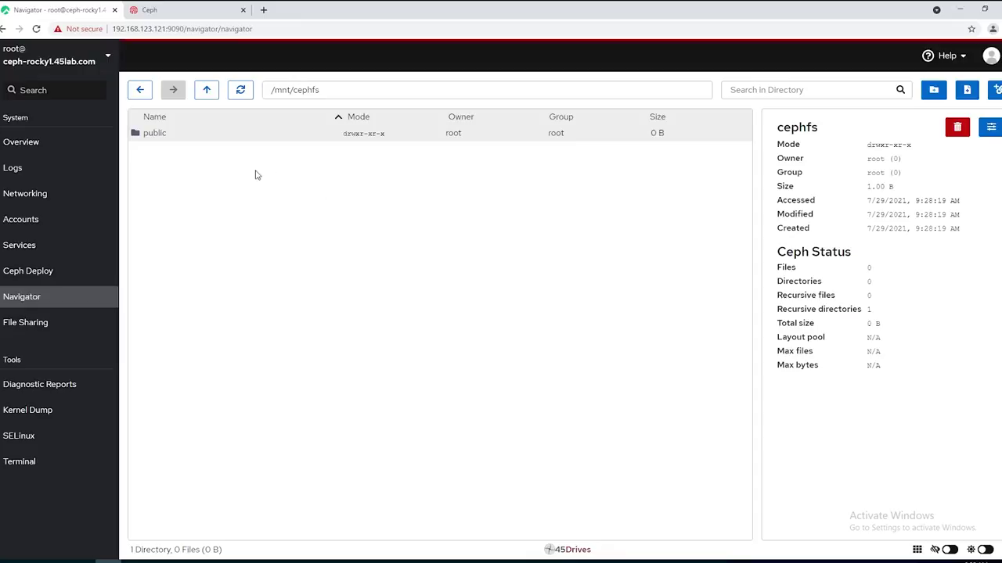
- Set the public directory's group to domain admins, grant the group write permission, and save the changes
left_click(448, 139)
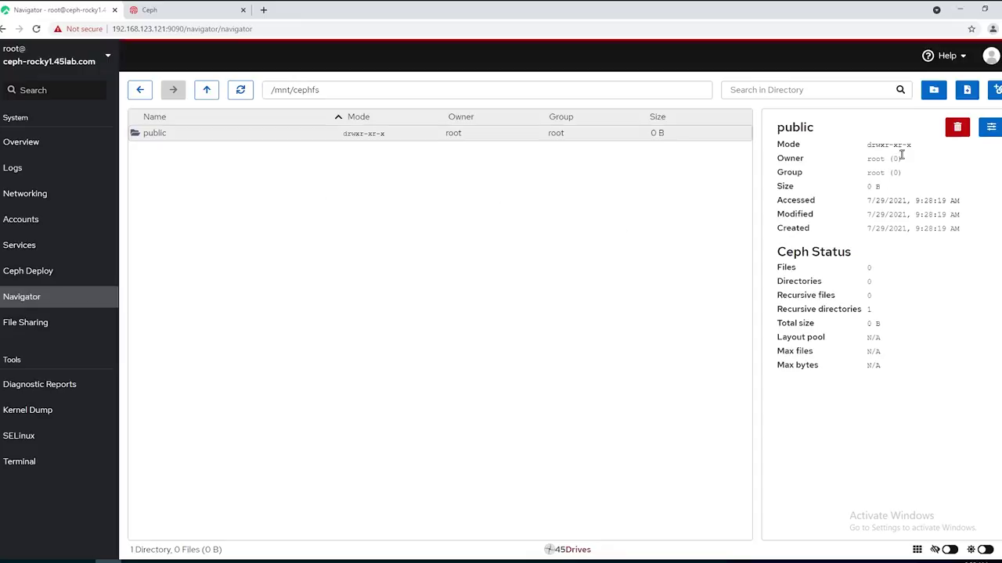
left_click(986, 128)
left_click(895, 174)
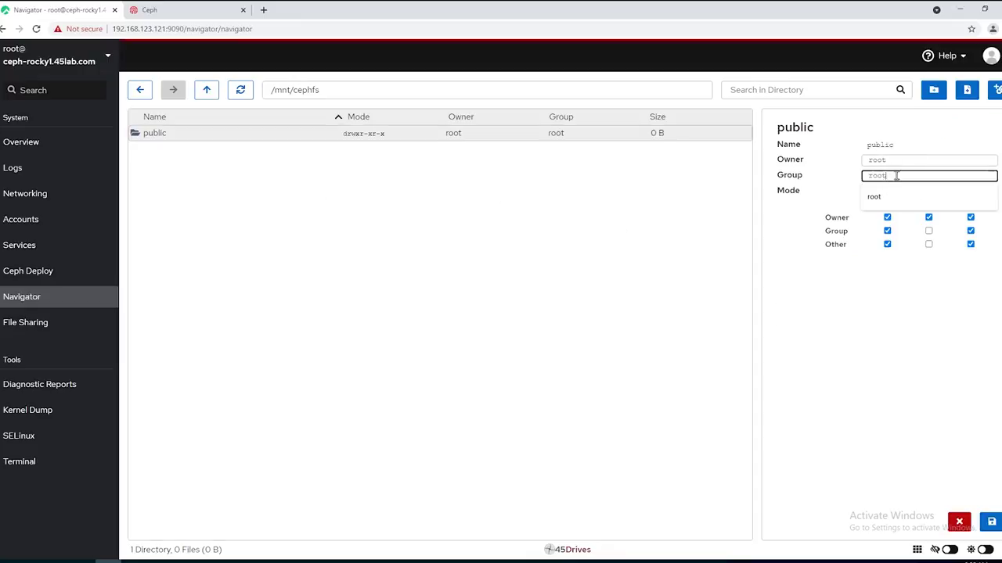
type("domain")
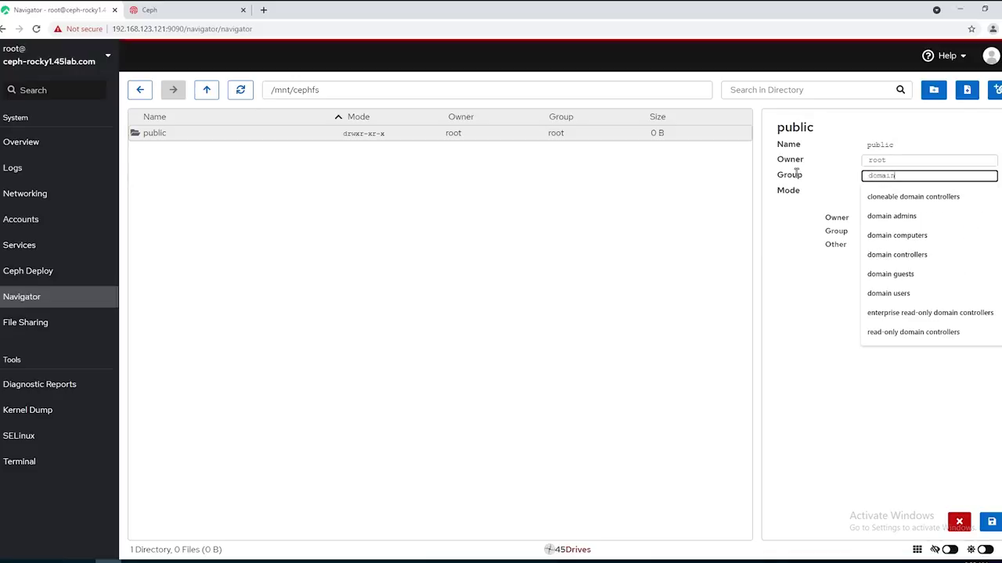
left_click(926, 219)
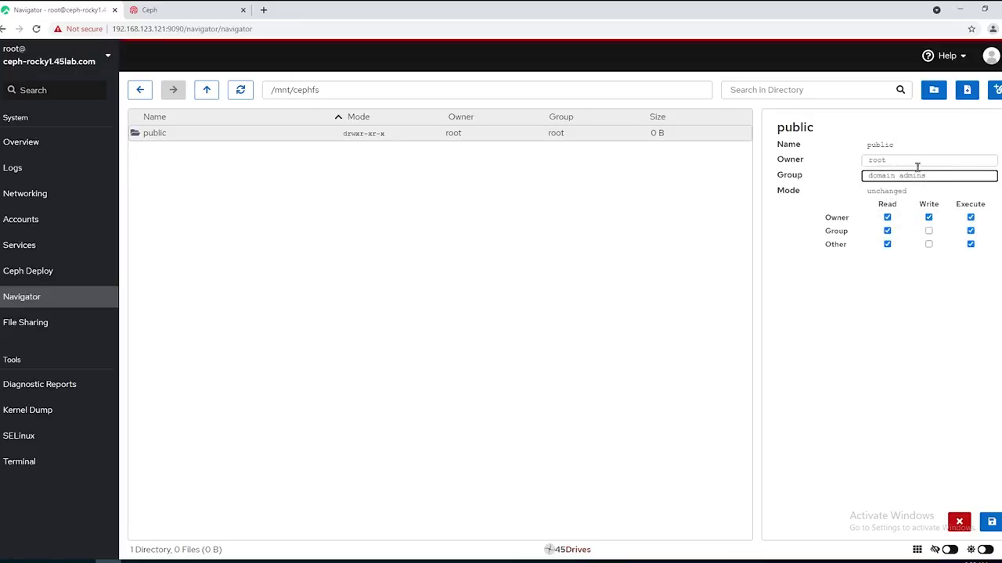
left_click(928, 230)
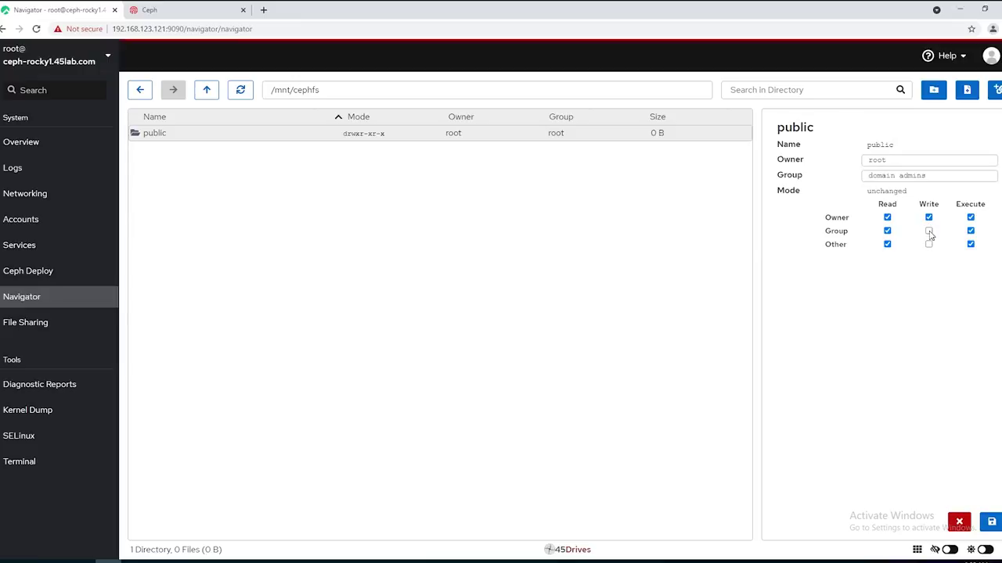
left_click(991, 522)
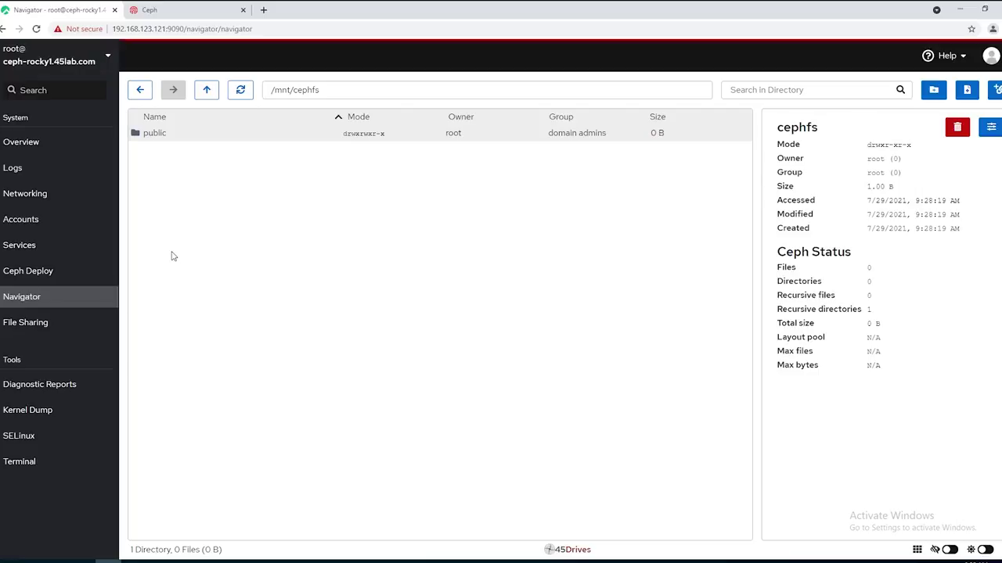
- Start a new Samba share named public with the description "this is for everyone"
left_click(69, 329)
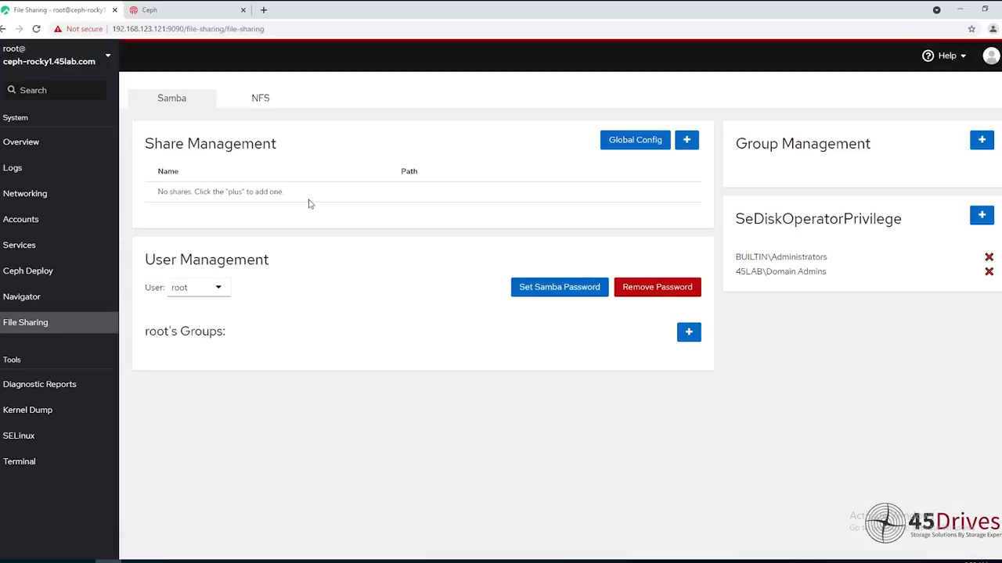
left_click(686, 140)
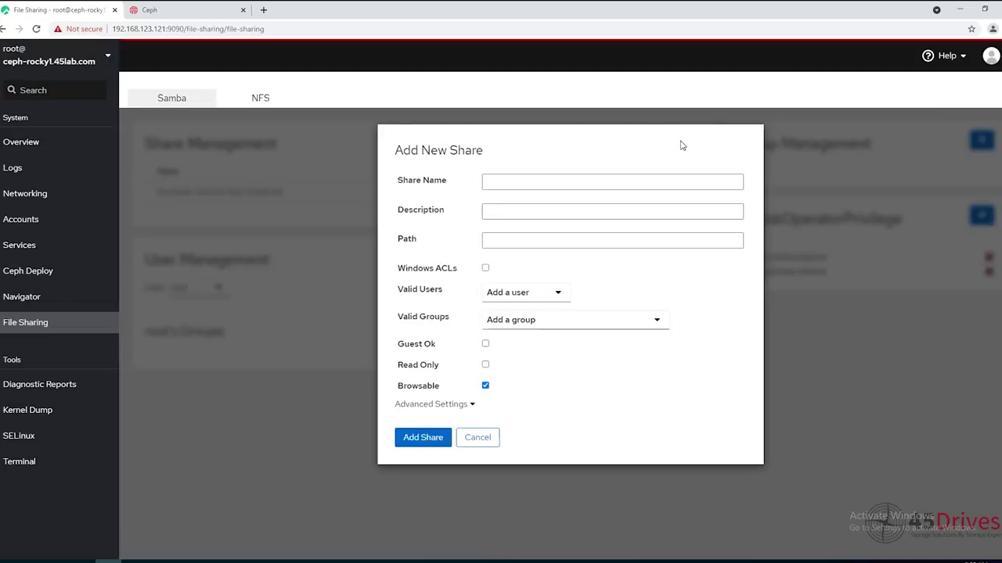
left_click(519, 188)
type("public")
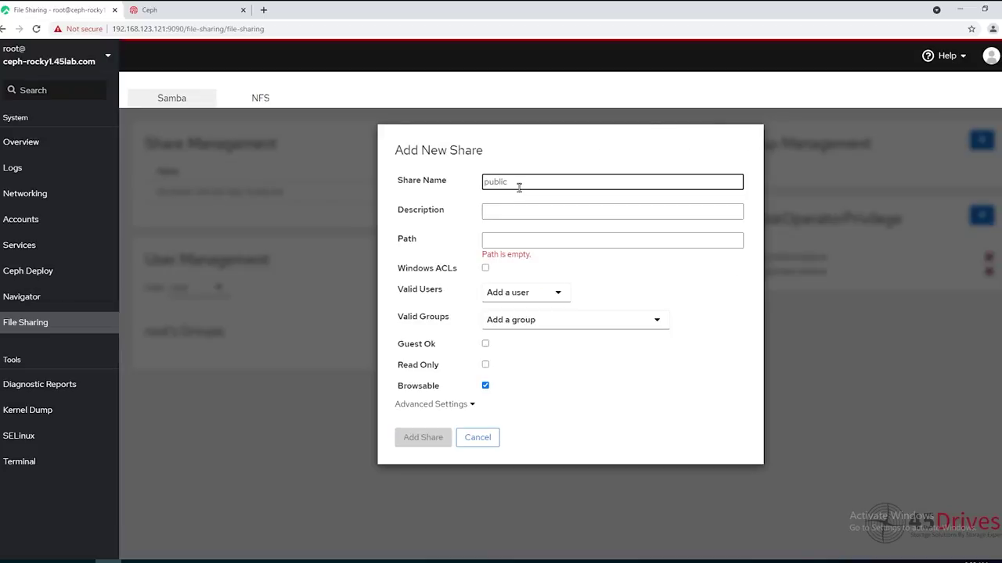
key("Tab")
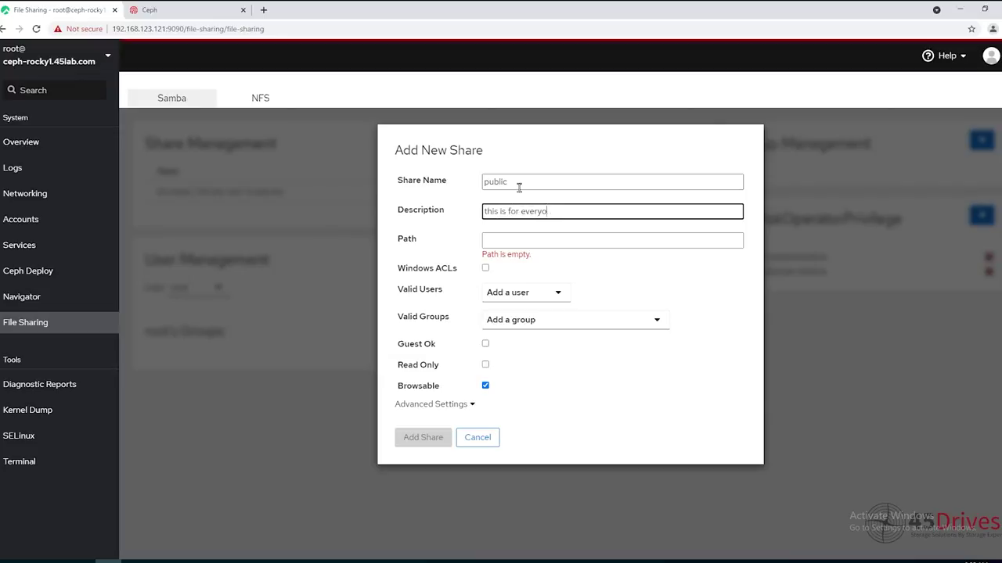
- Set the share's path to /mnt/cephfs/public, enable Windows ACLs and Guest Ok, and add the share
left_click(513, 242)
type("/mnt/cephfs")
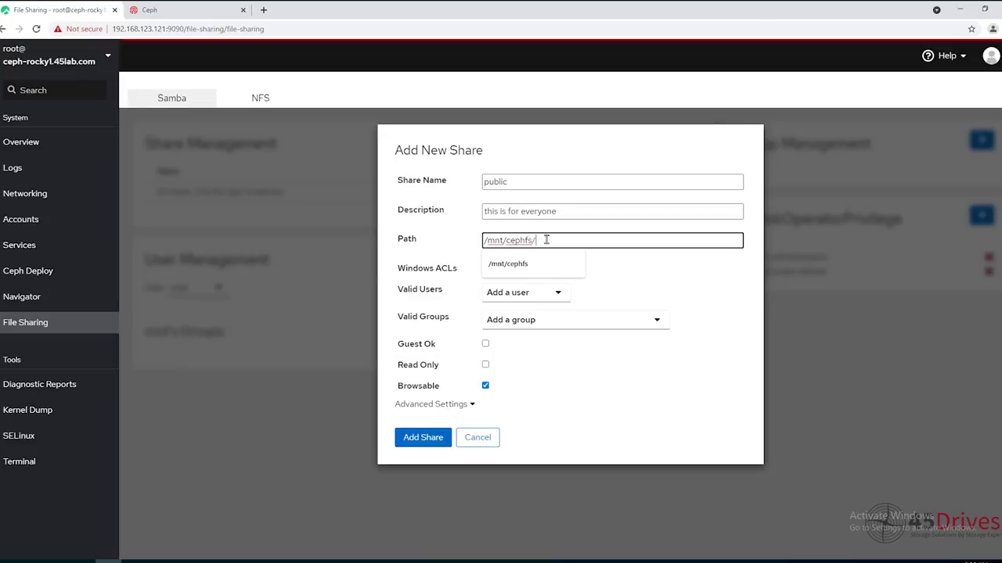
type("/")
key("Down")
key("Return")
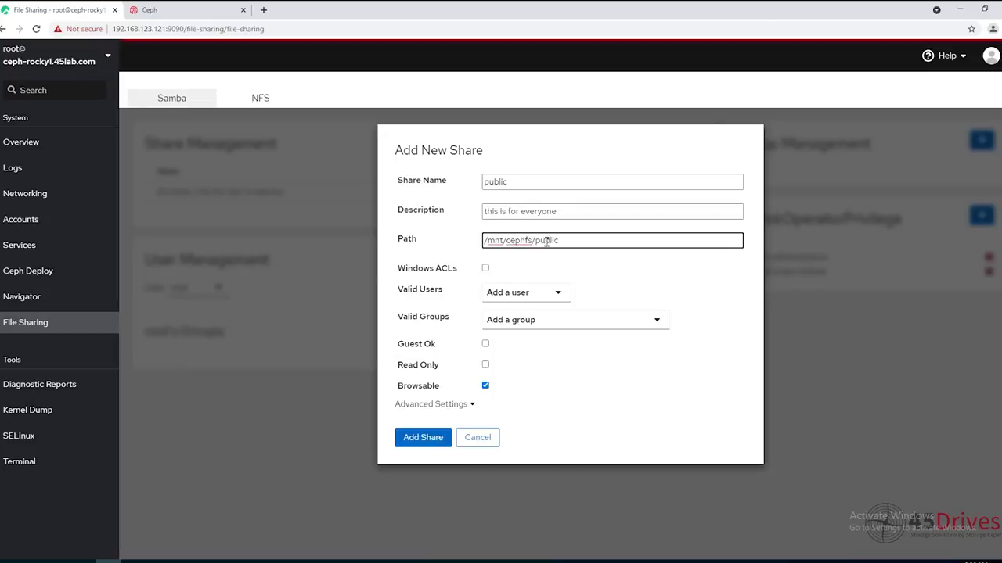
left_click(485, 269)
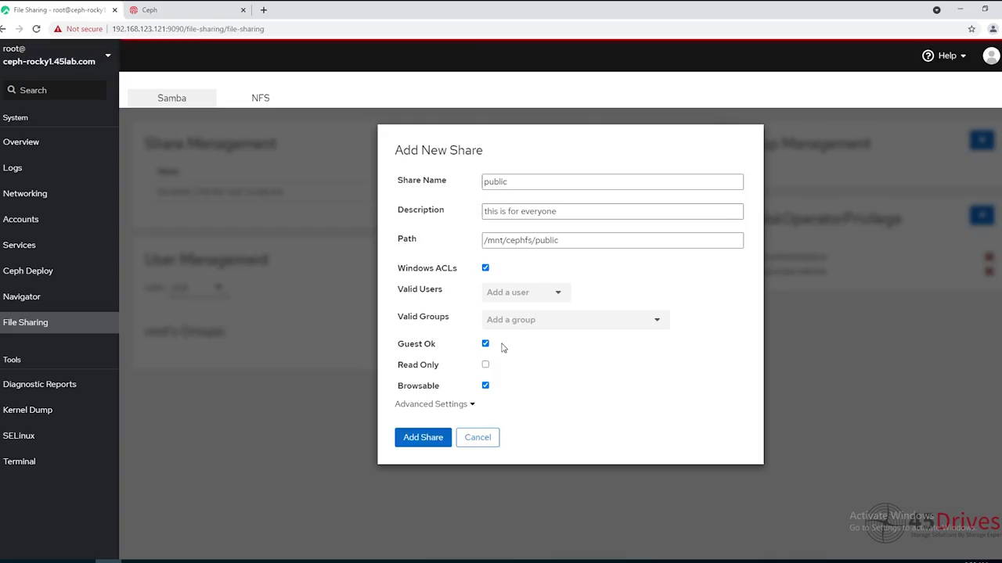
left_click(424, 439)
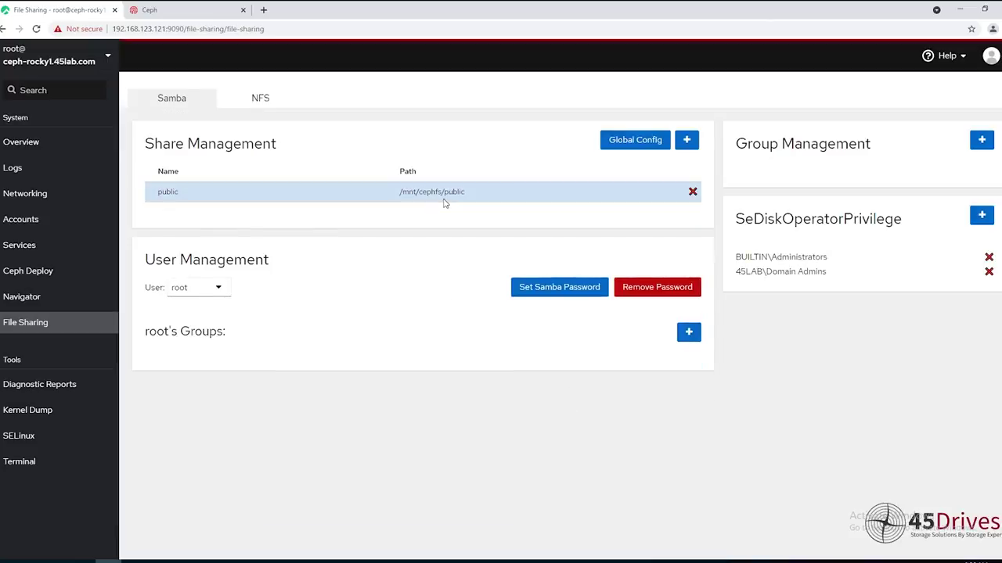
- Upload VirtualBox-6.1.16-140961-Win from File Explorer's Downloads folder into /mnt/cephfs/public in Navigator, and refresh the listing
left_click(64, 303)
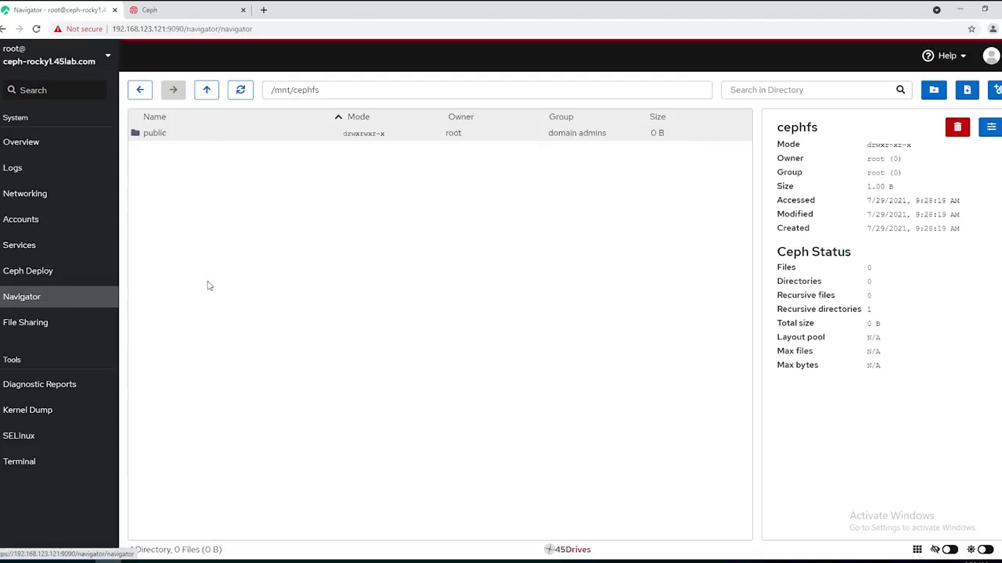
double_click(235, 139)
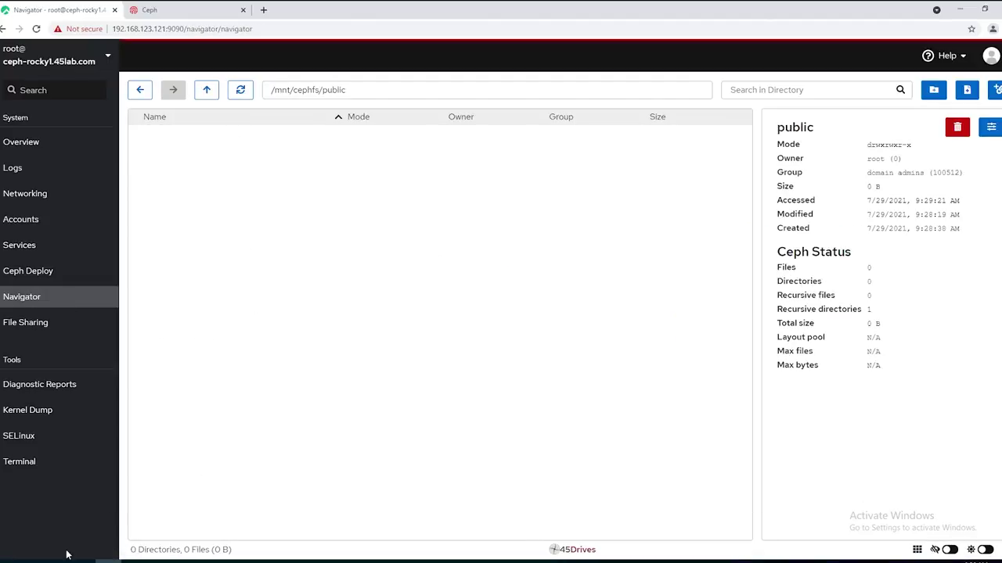
key("super+e")
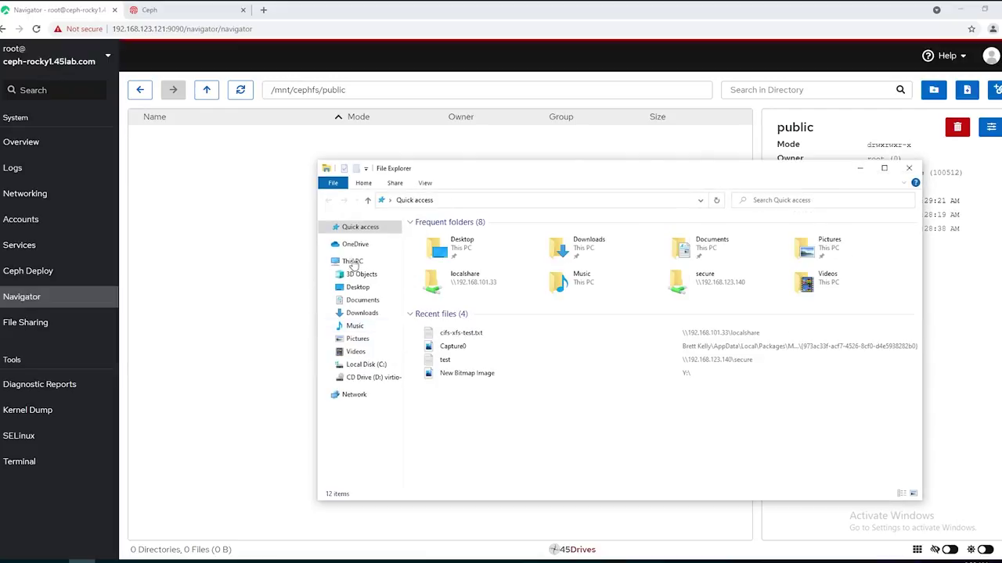
left_click(362, 312)
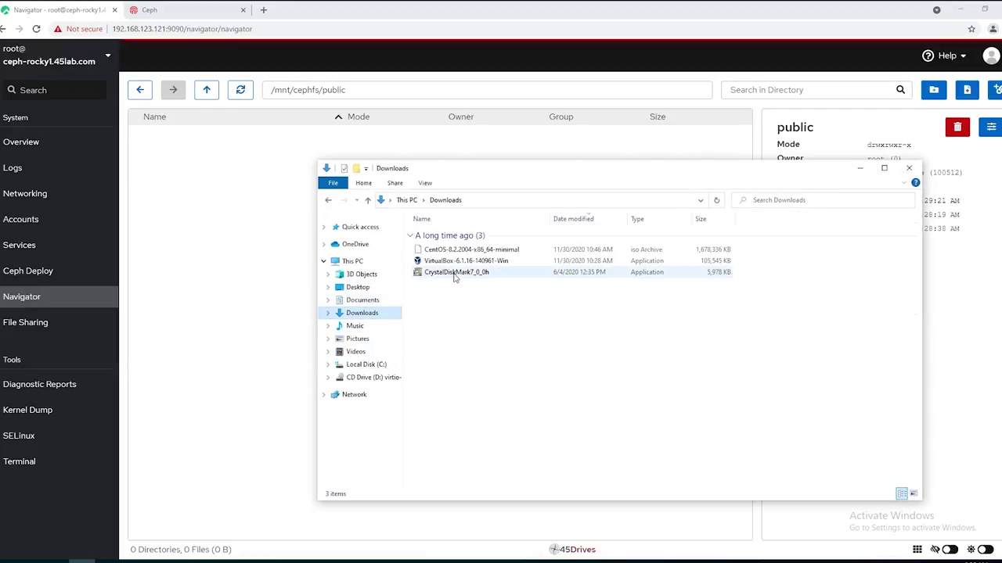
left_click_drag(467, 262, 205, 222)
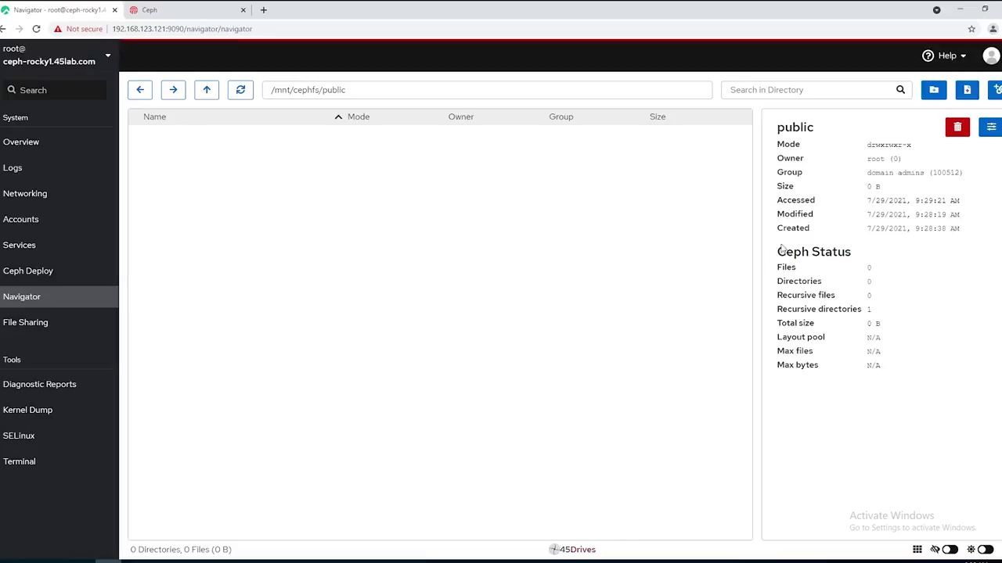
left_click(240, 89)
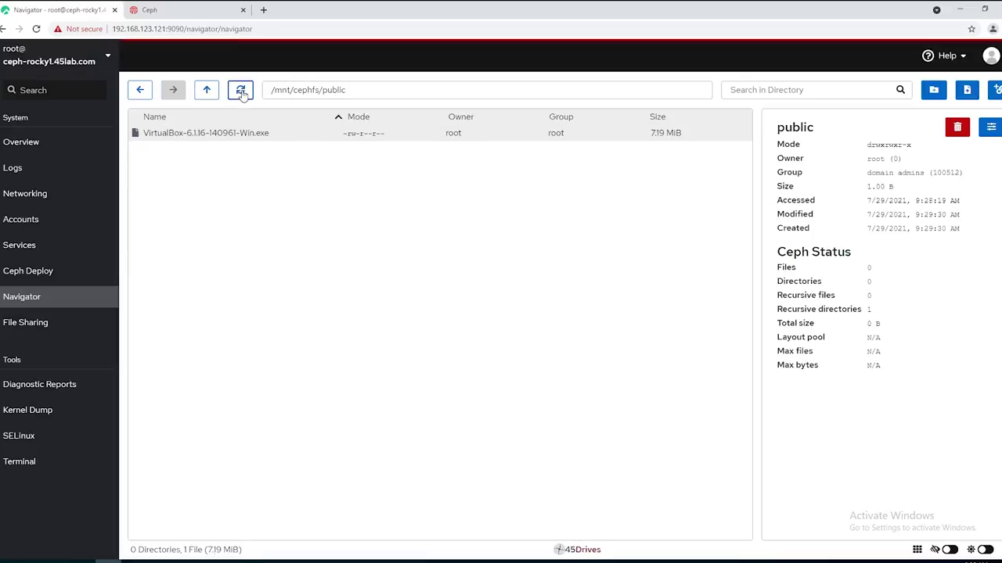
key("F5")
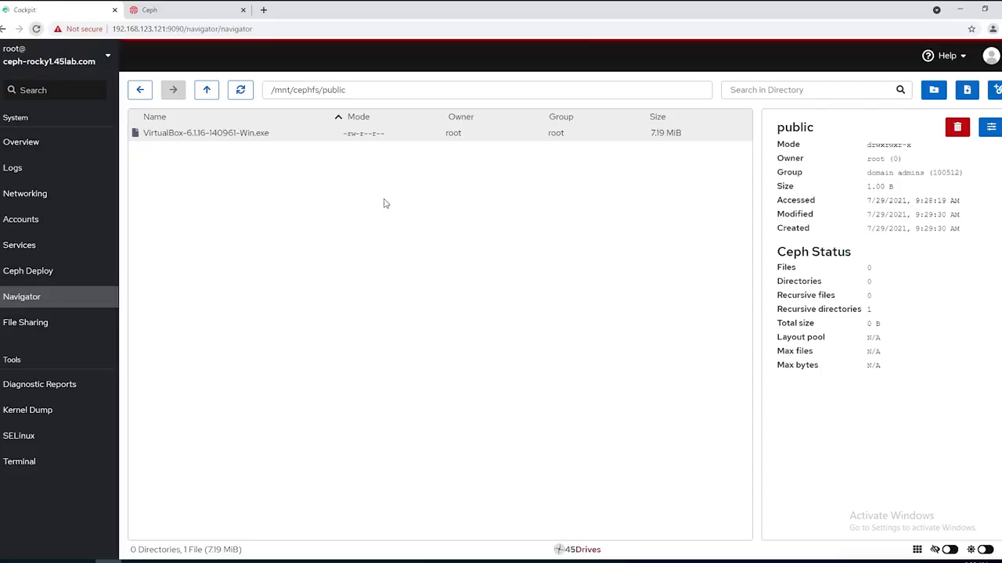
- Check the share list, then switch to File Explorer and open the public share at \\192.168.125.140 to view its contents
left_click(61, 324)
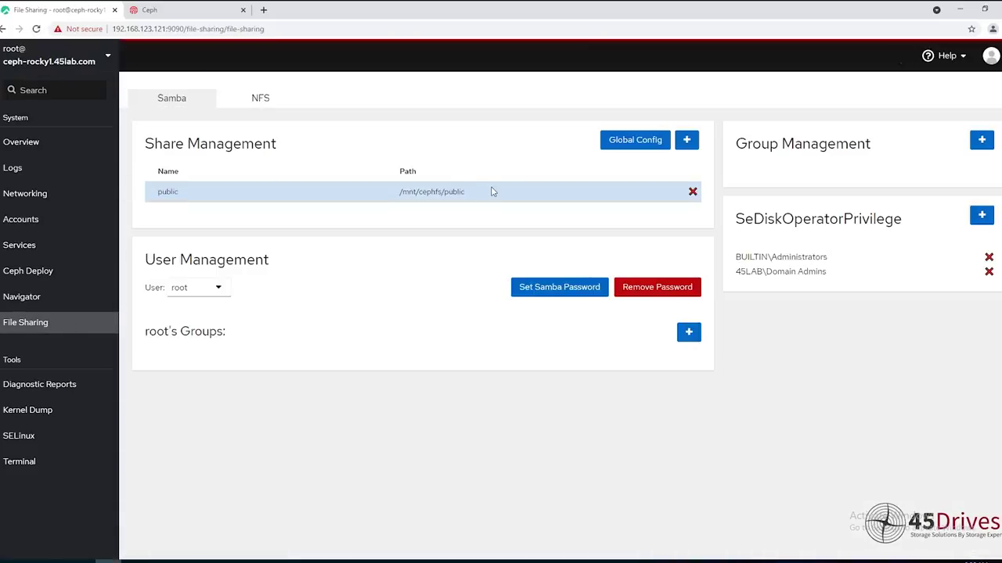
key("alt+Tab")
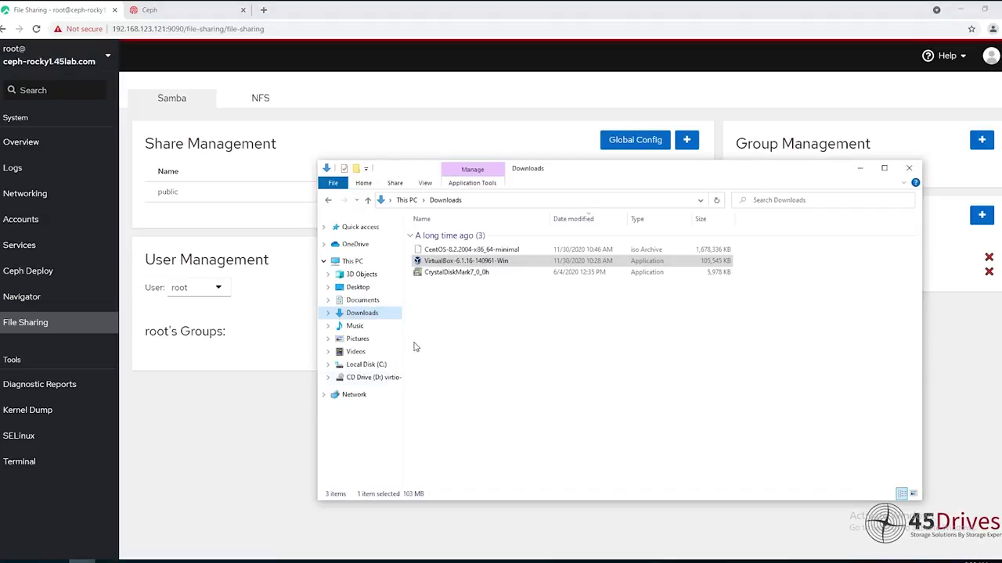
left_click(352, 260)
left_click(462, 200)
type("\\\\")
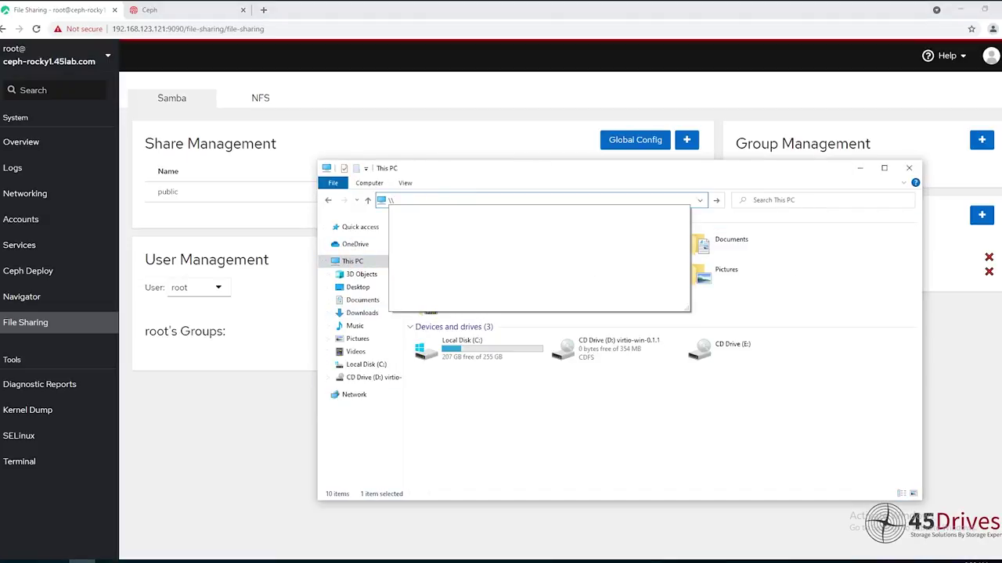
type("192.168.125.140")
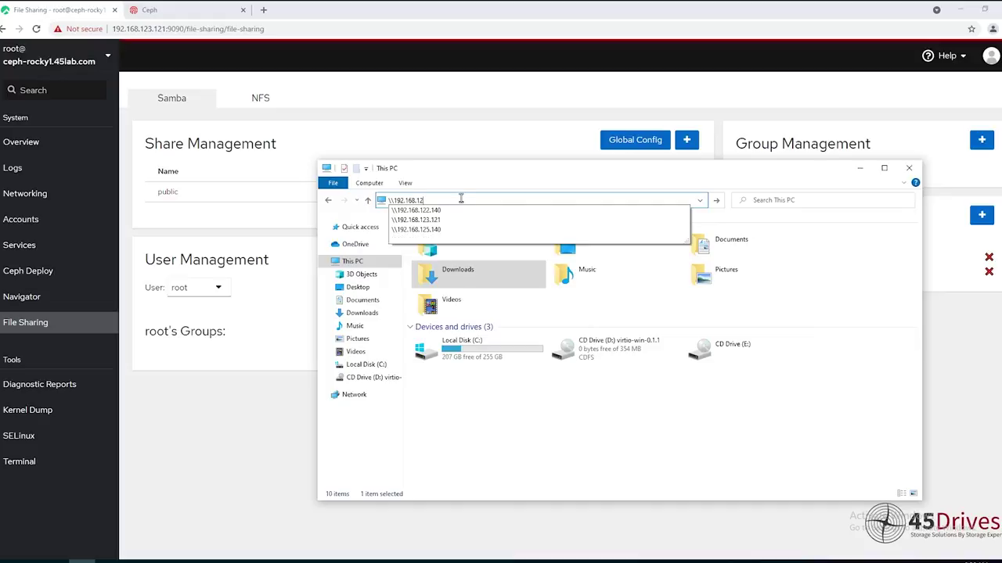
key("Return")
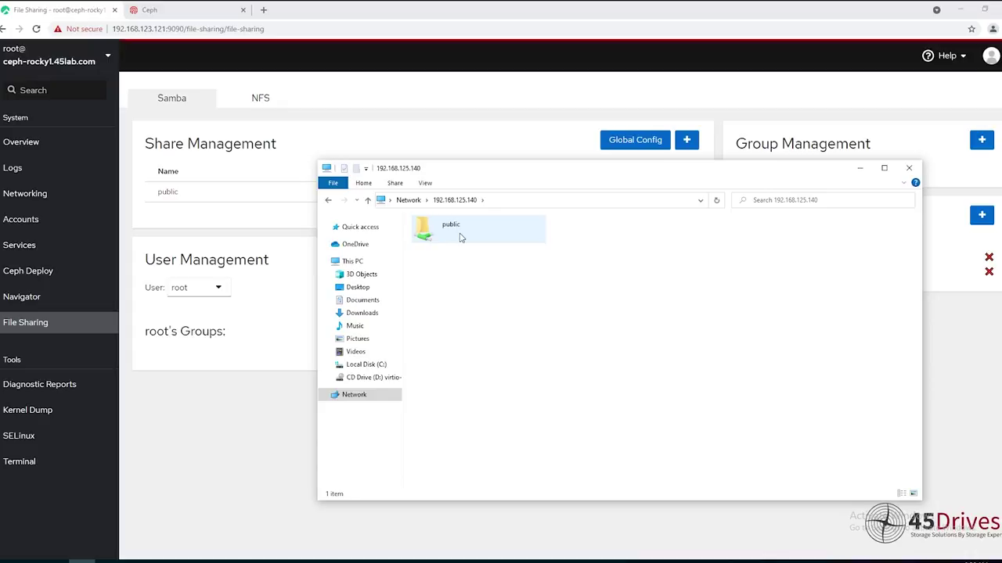
mouse_move(461, 238)
double_click(461, 238)
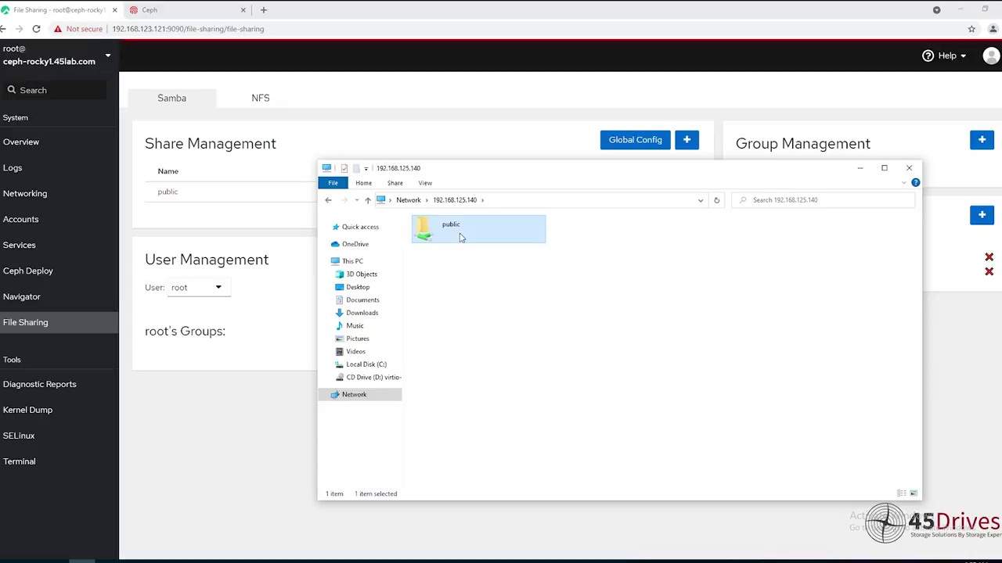
mouse_move(461, 238)
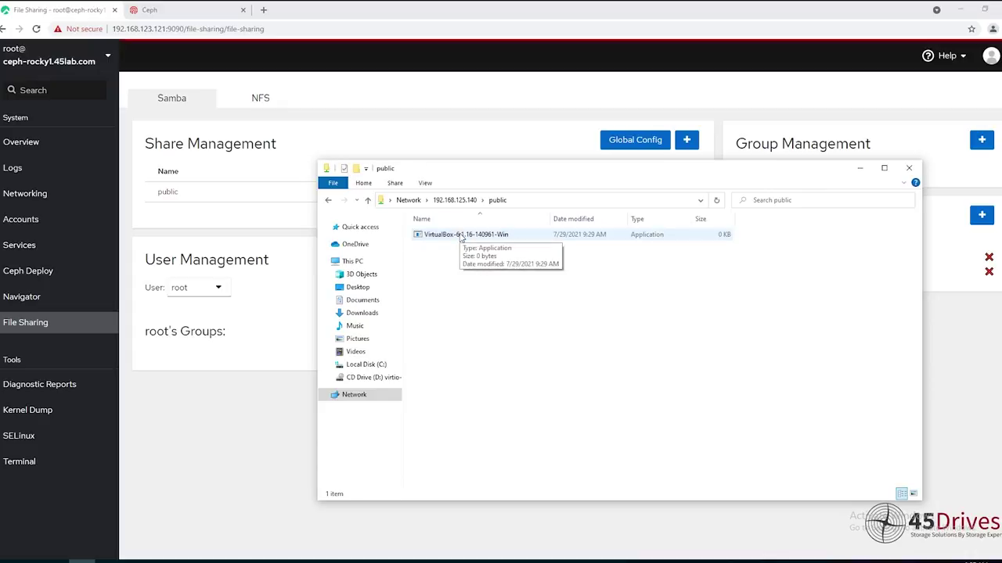
- Copy the CrystalDiskMark7_0_0h application from the Downloads folder
left_click(360, 313)
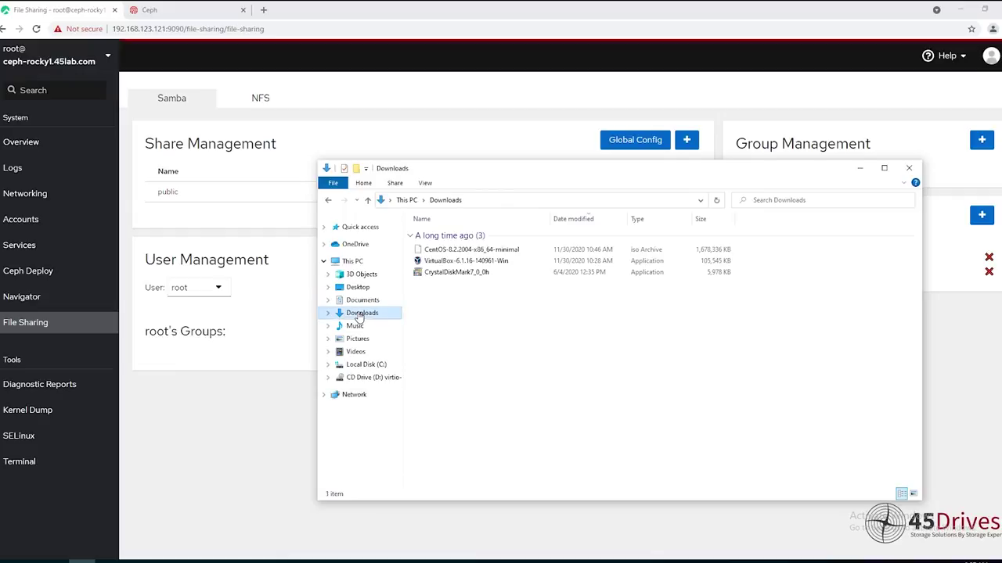
left_click(476, 250)
right_click(476, 250)
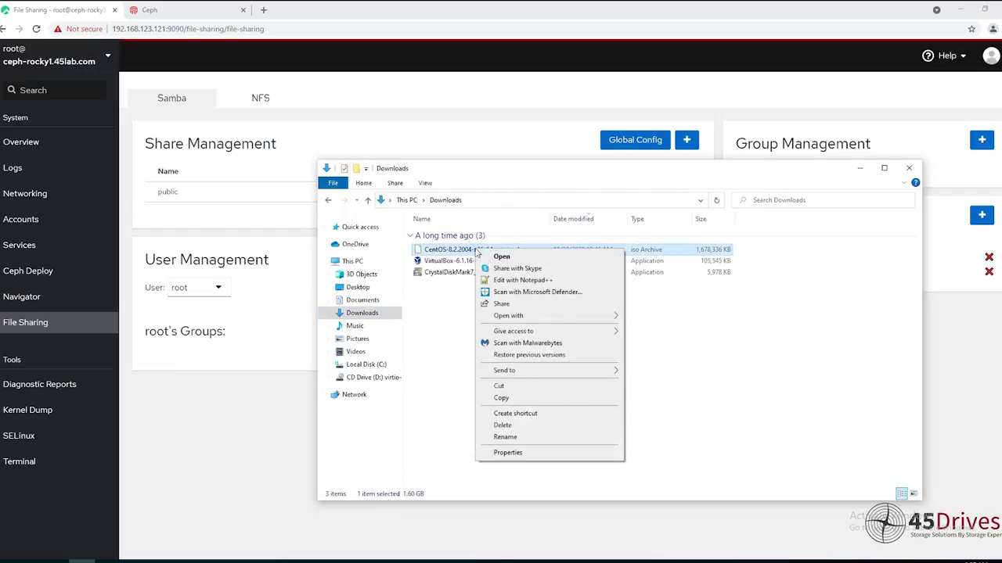
key("Escape")
left_click(483, 273)
right_click(483, 273)
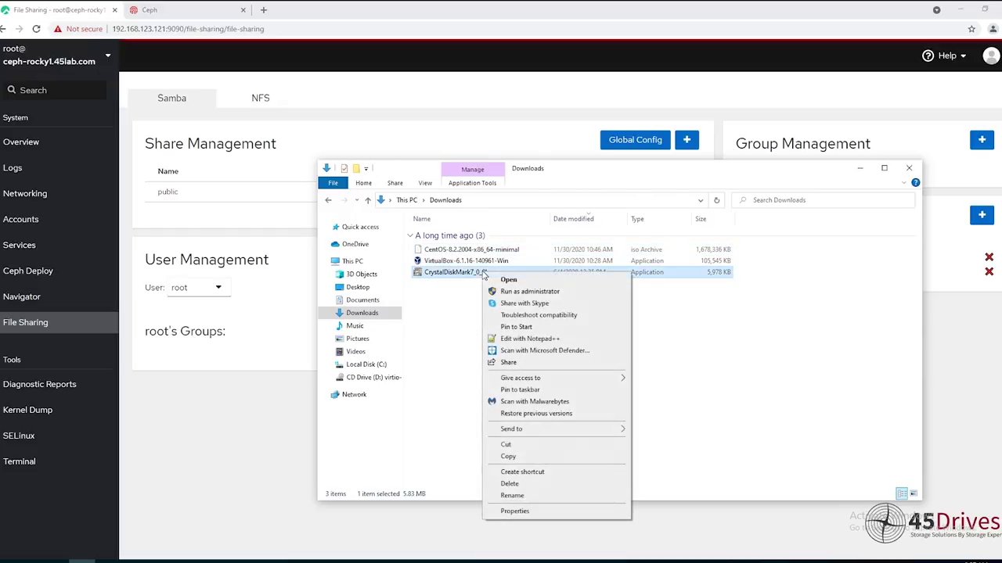
left_click(508, 456)
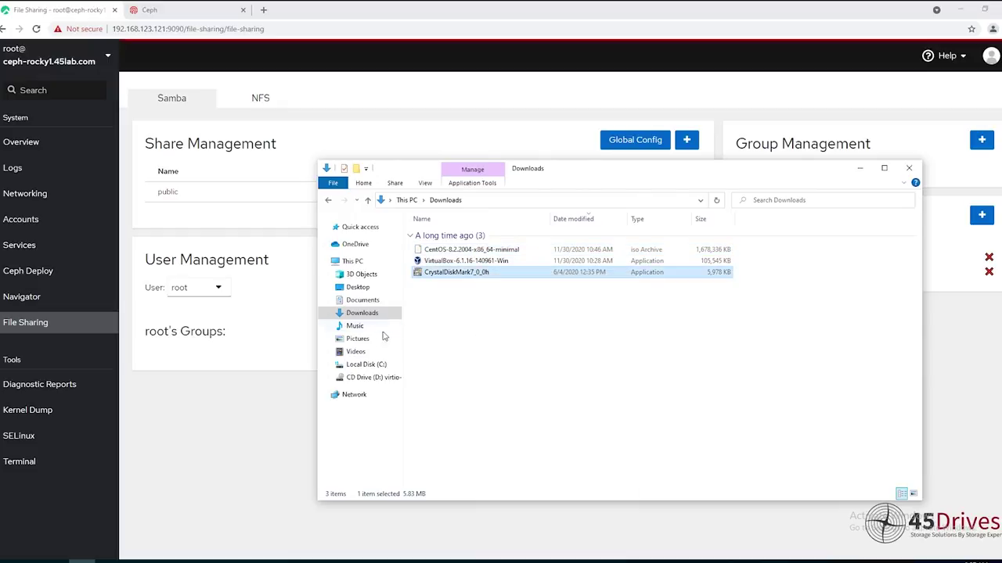
- Paste the copied application into the public share at \\192.168.125.140 and refresh the folder
left_click(492, 200)
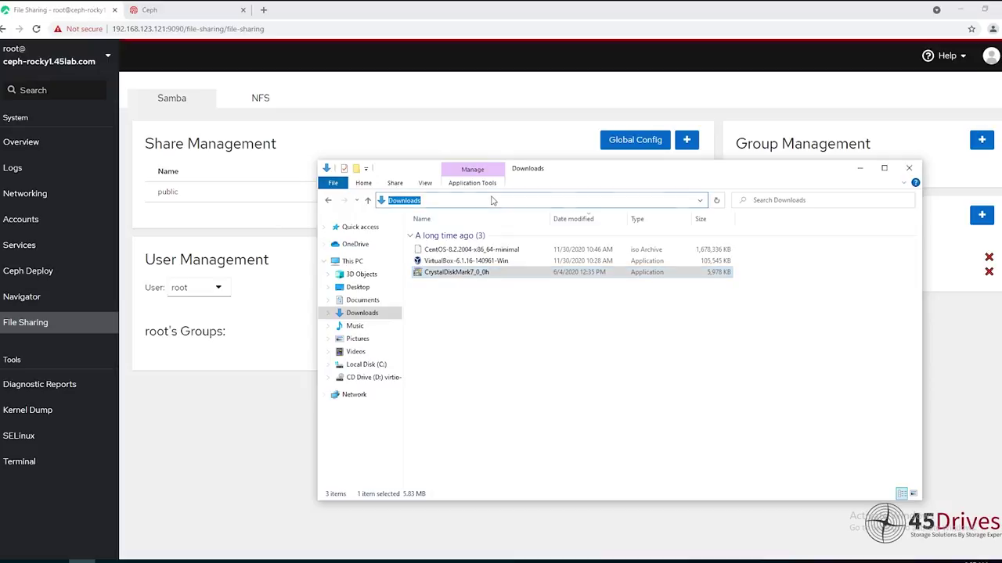
type("\\192.168.")
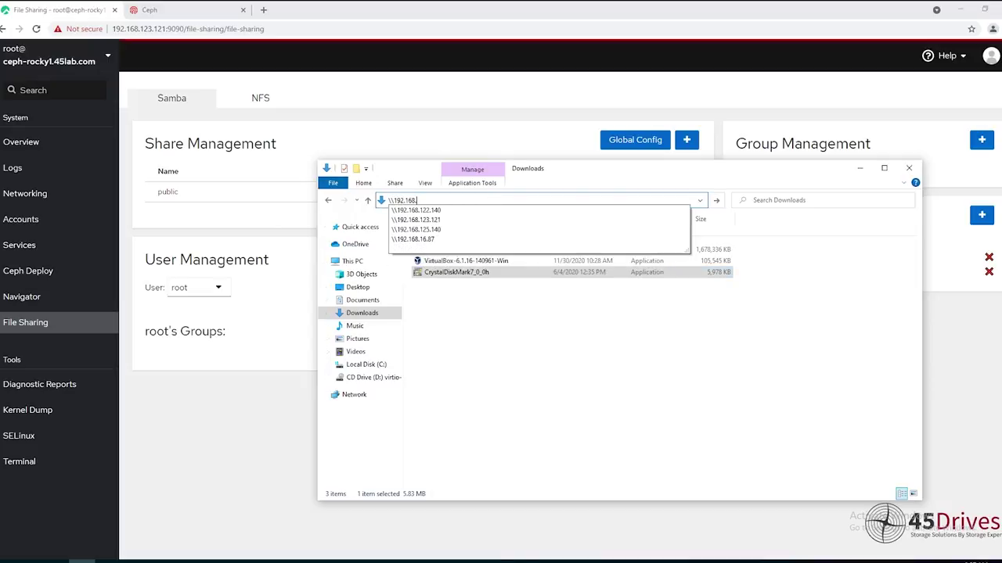
type("125.")
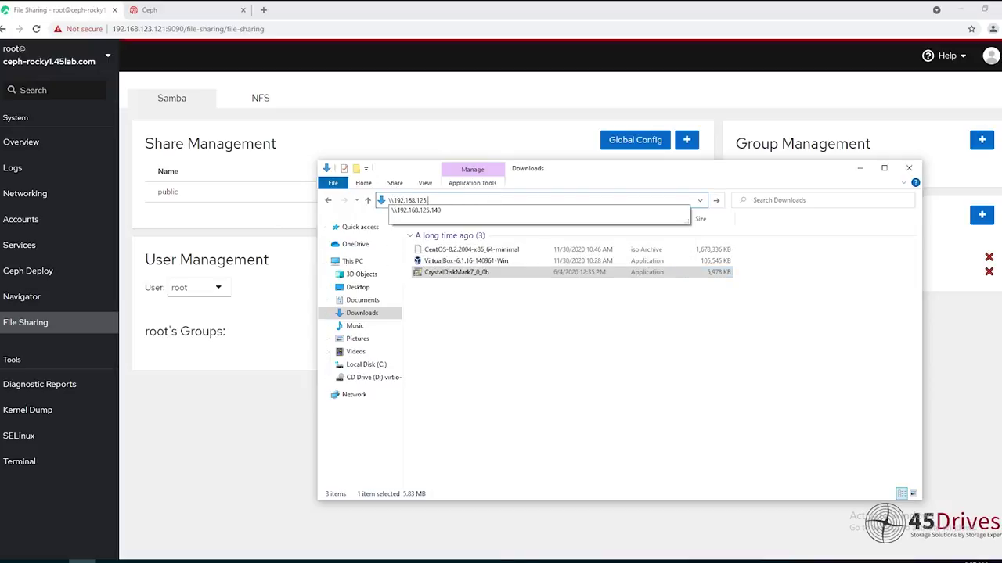
type("140")
key("Return")
double_click(462, 226)
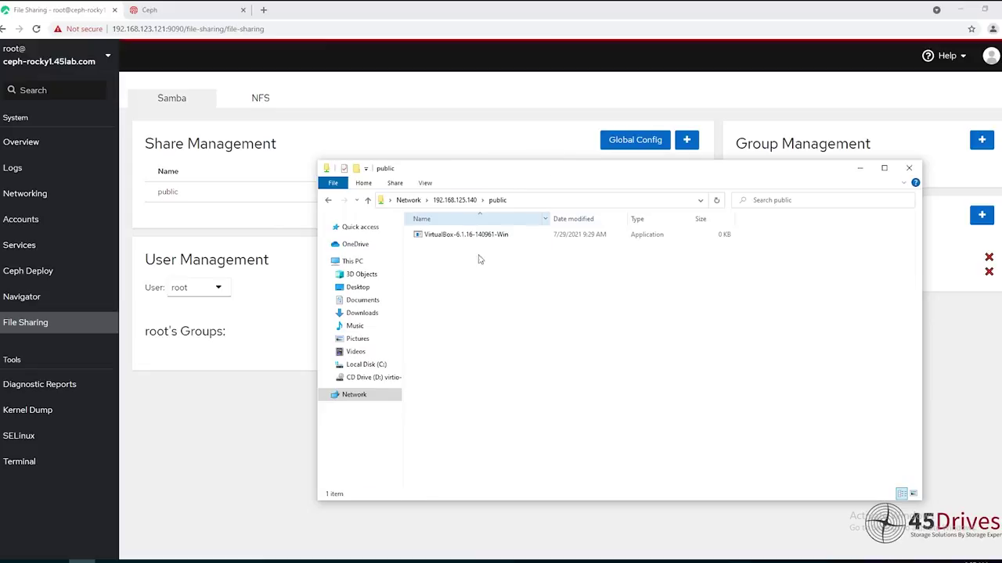
right_click(477, 296)
left_click(527, 371)
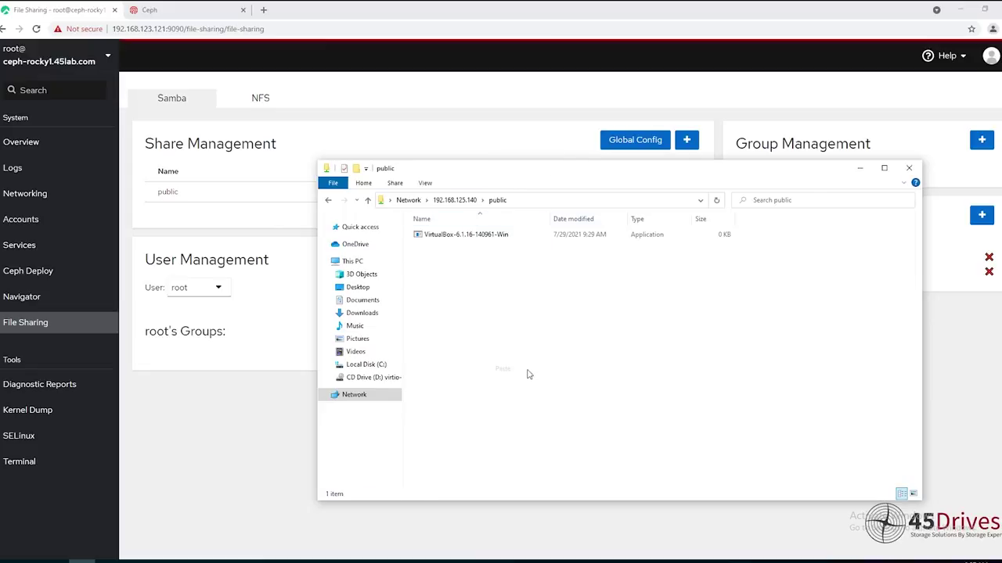
left_click(501, 287)
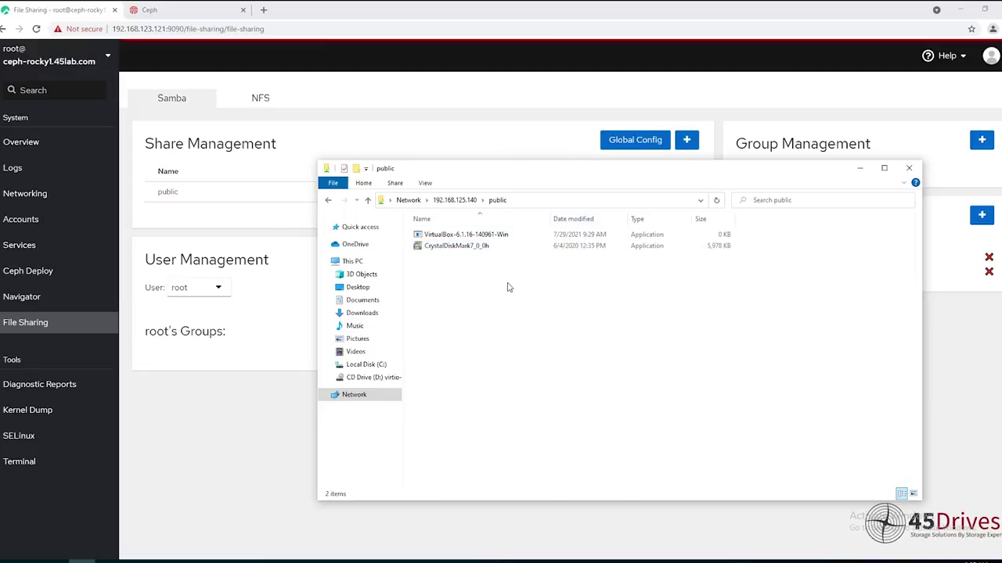
left_click(716, 199)
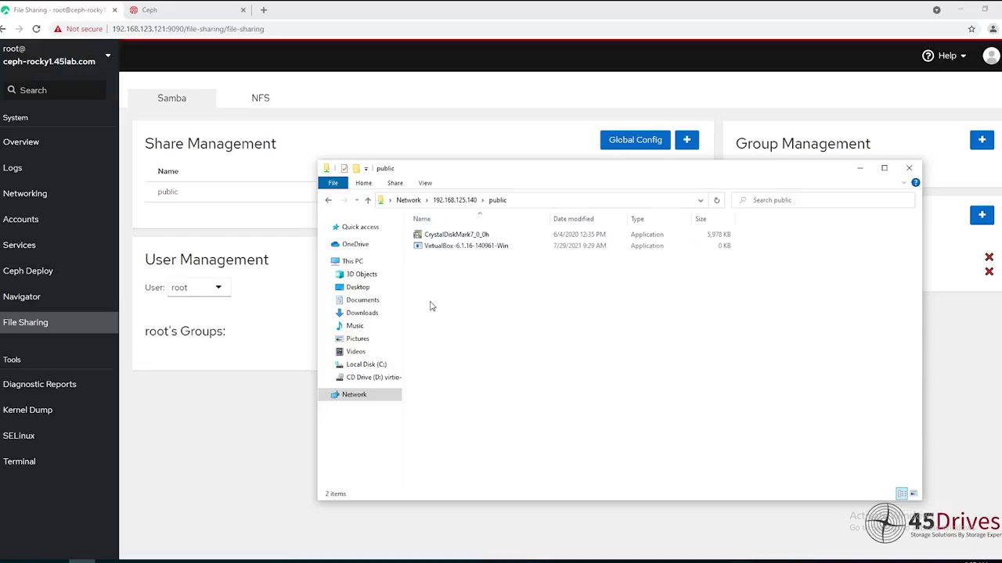
- Open the public share's security permissions for editing and add the domain users group
right_click(515, 305)
left_click(556, 435)
left_click(396, 239)
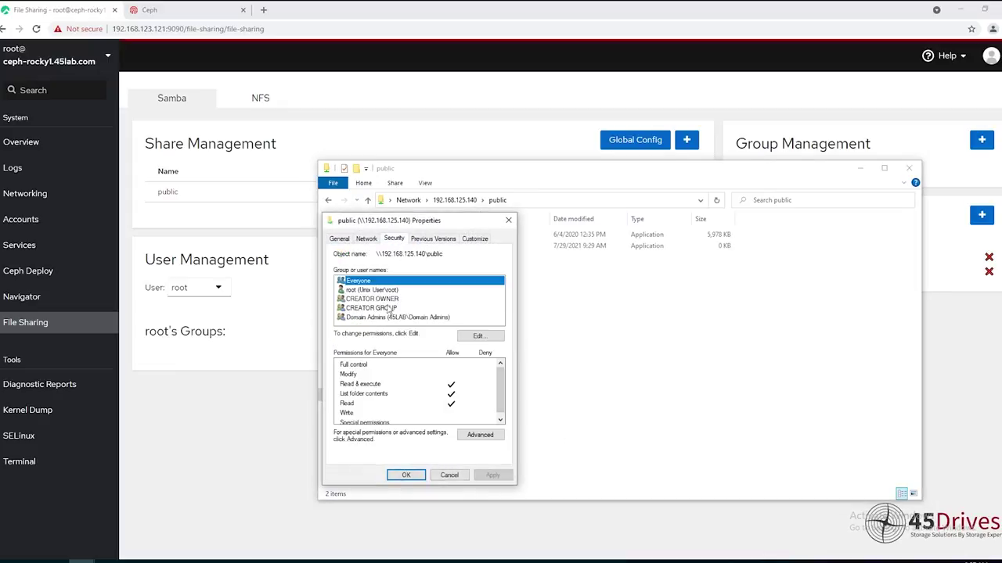
left_click(472, 338)
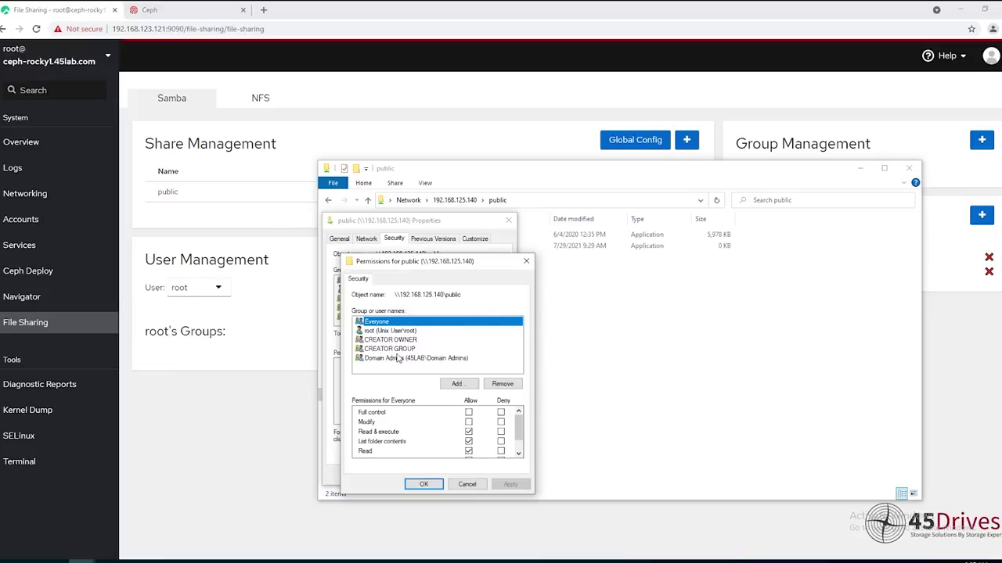
left_click(457, 384)
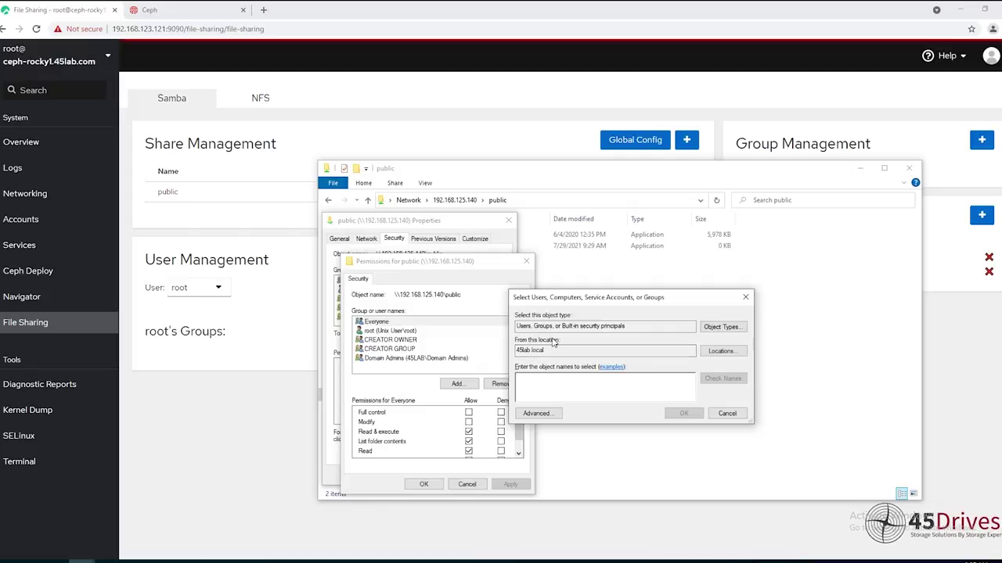
type("domain use")
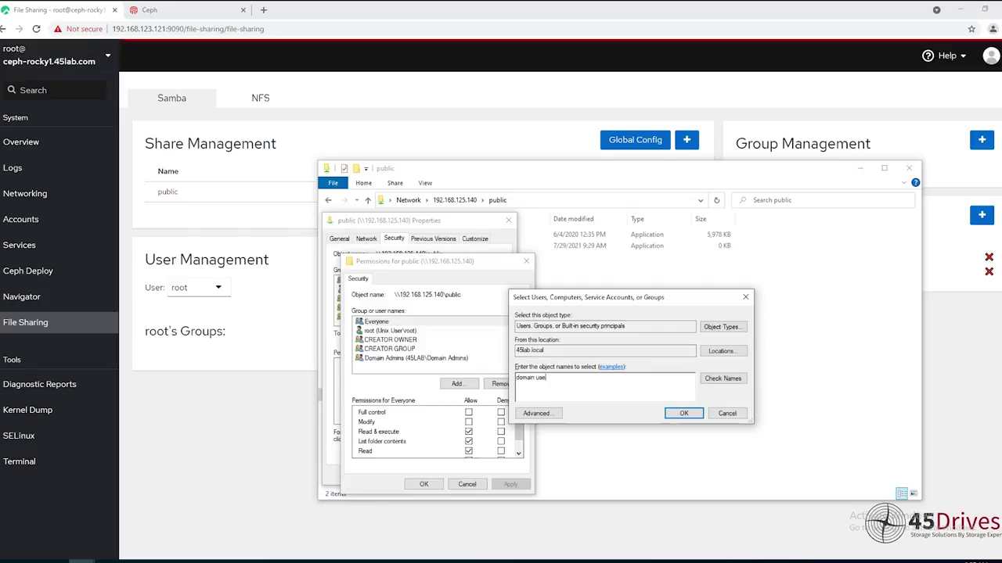
type("rs")
key("Return")
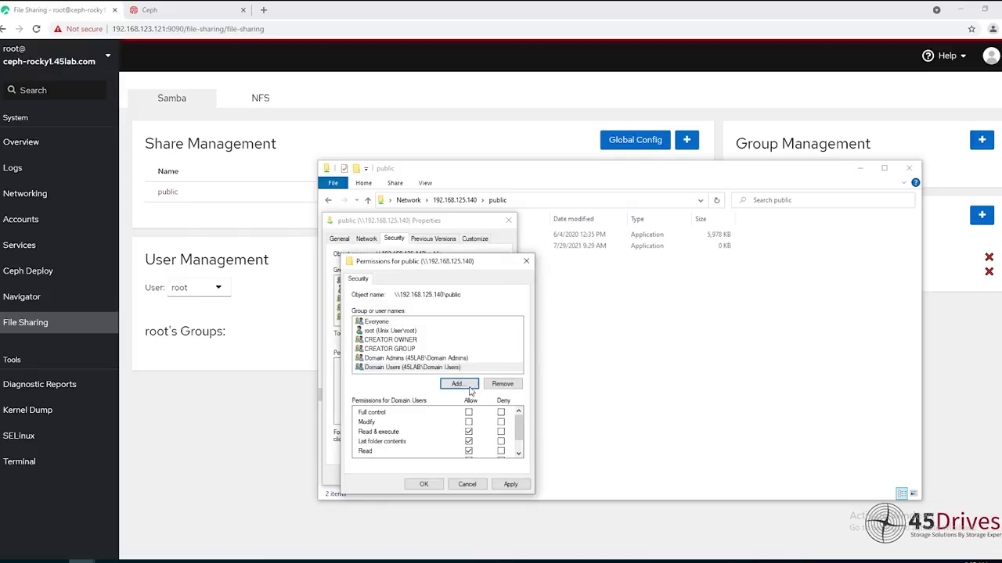
- Allow Domain Users full control of the public share and apply it, continuing past the security prompts
left_click(468, 412)
left_click(510, 485)
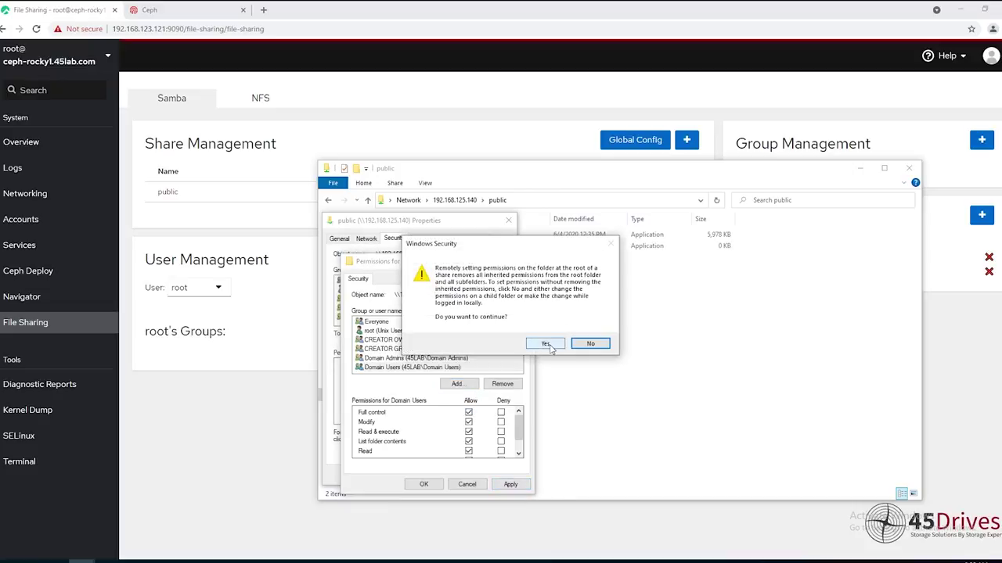
left_click(550, 347)
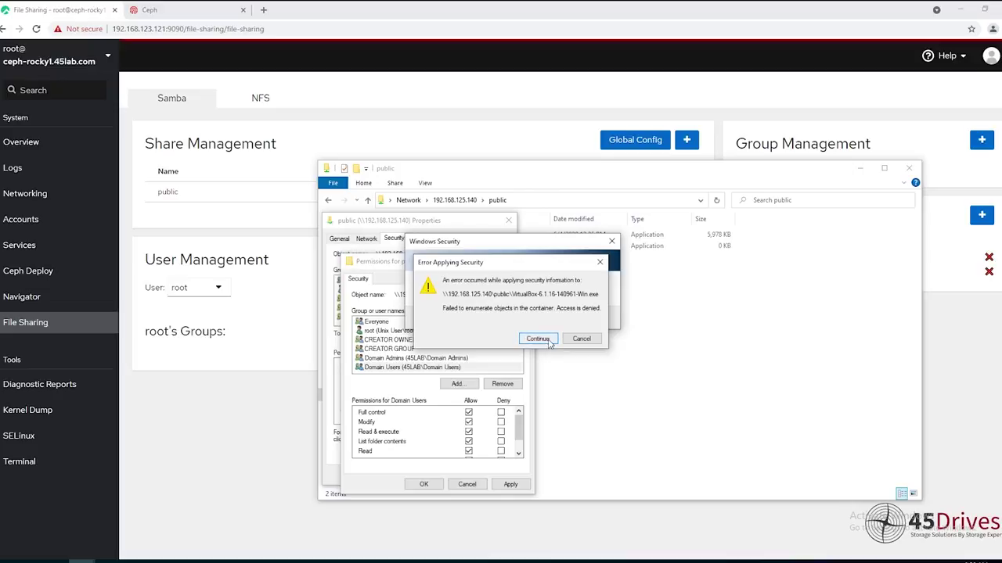
left_click(548, 342)
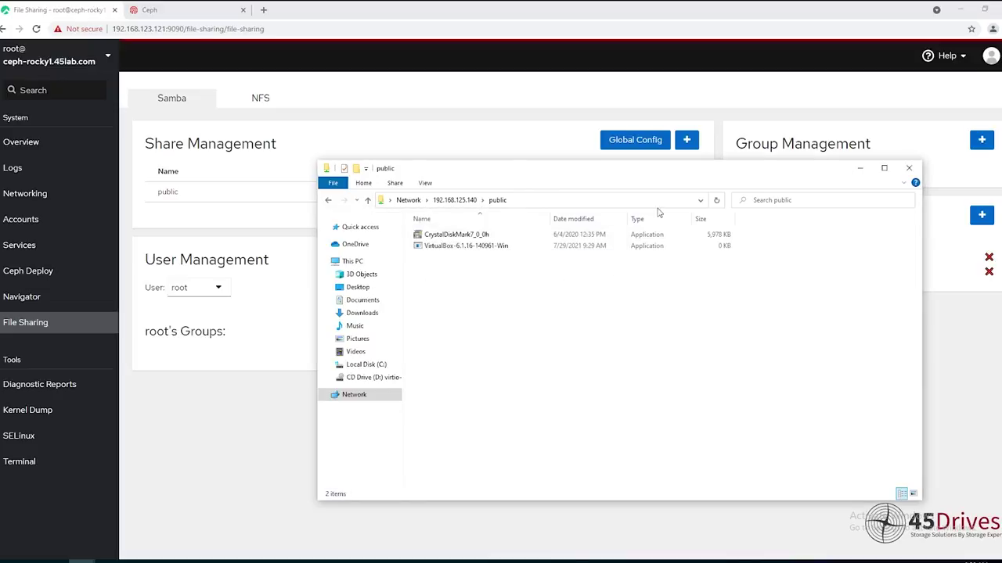
- Reopen the public share's security properties and check the permissions granted to Domain Users
right_click(587, 318)
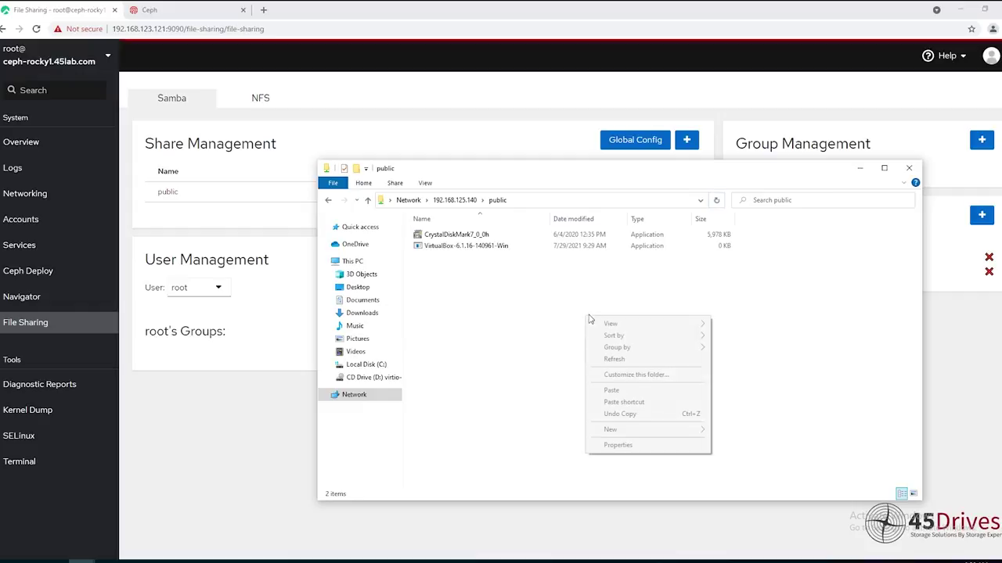
left_click(618, 444)
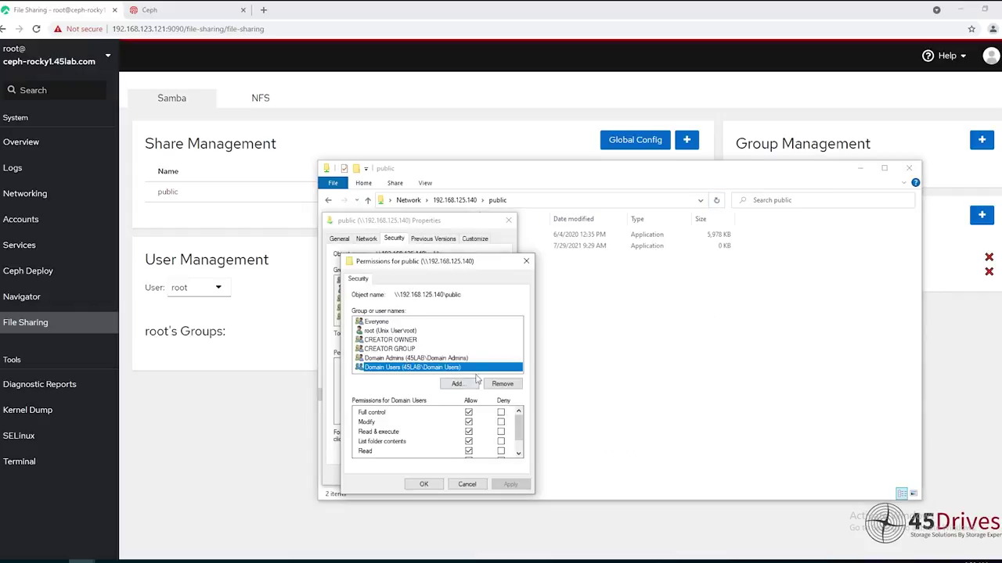
left_click(460, 486)
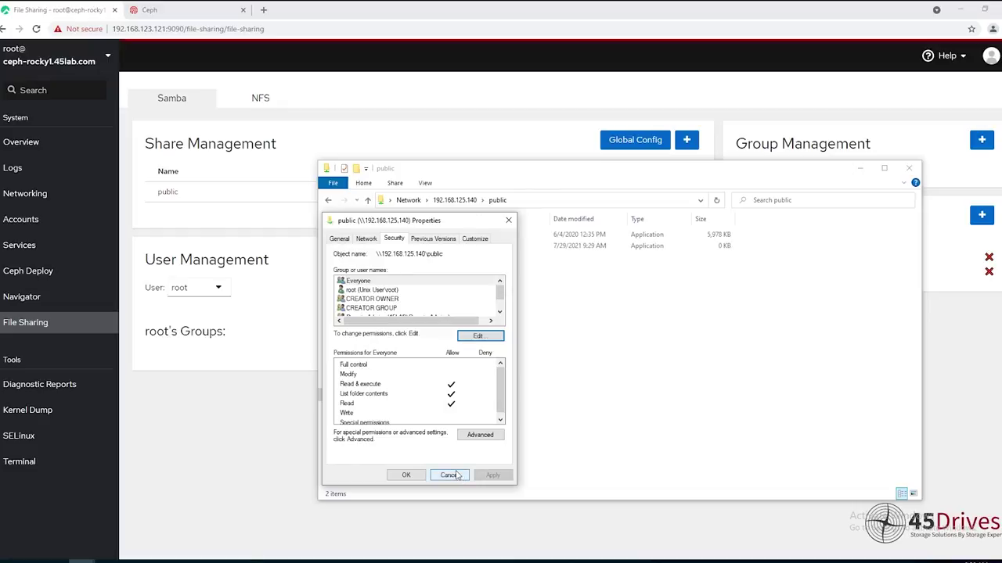
scroll(435, 297, "down", 1)
left_click(390, 309)
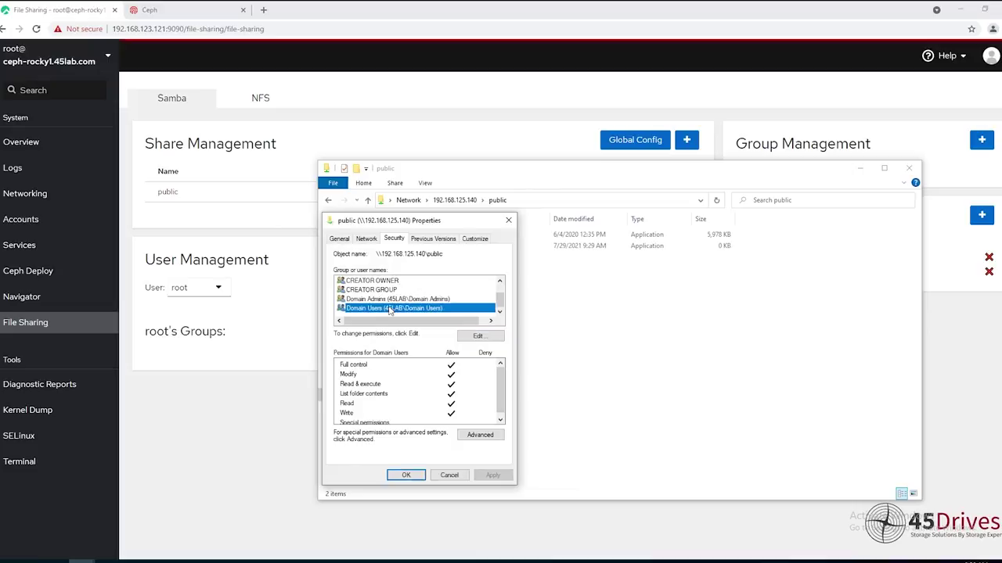
left_click(403, 475)
- Delete VirtualBox-6.1.16-140961-Win from the public share and refresh the folder
left_click(446, 248)
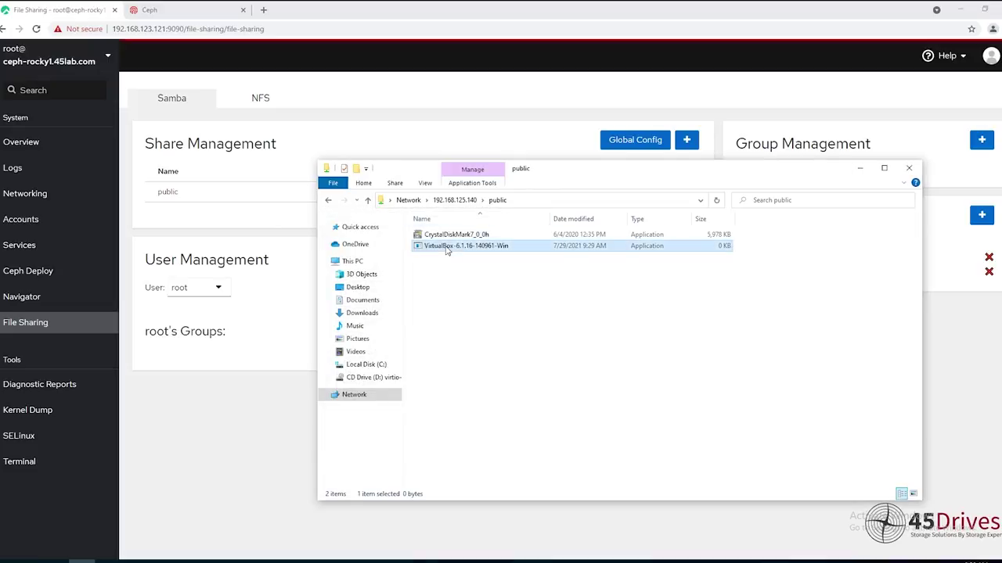
key("Delete")
left_click(547, 331)
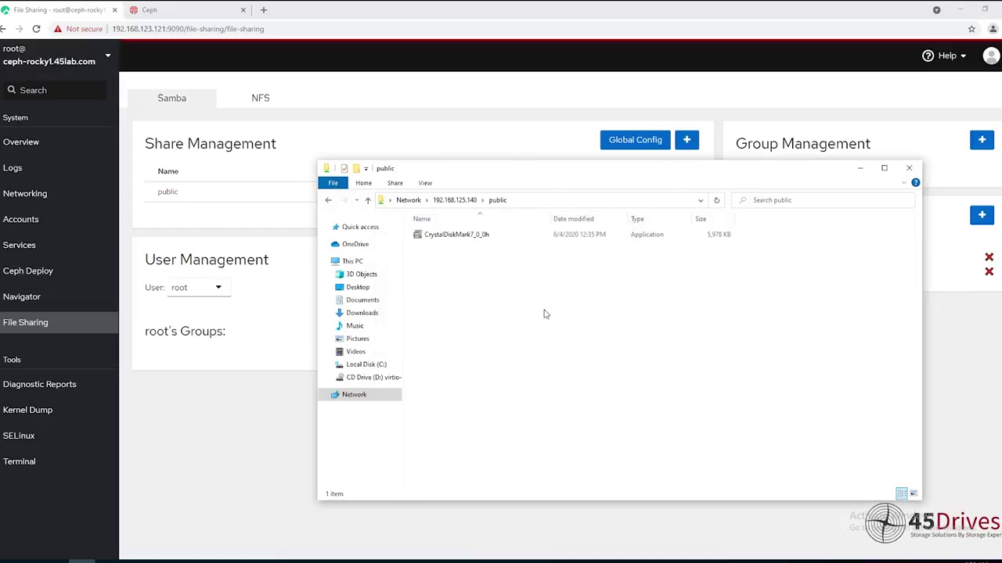
left_click(717, 200)
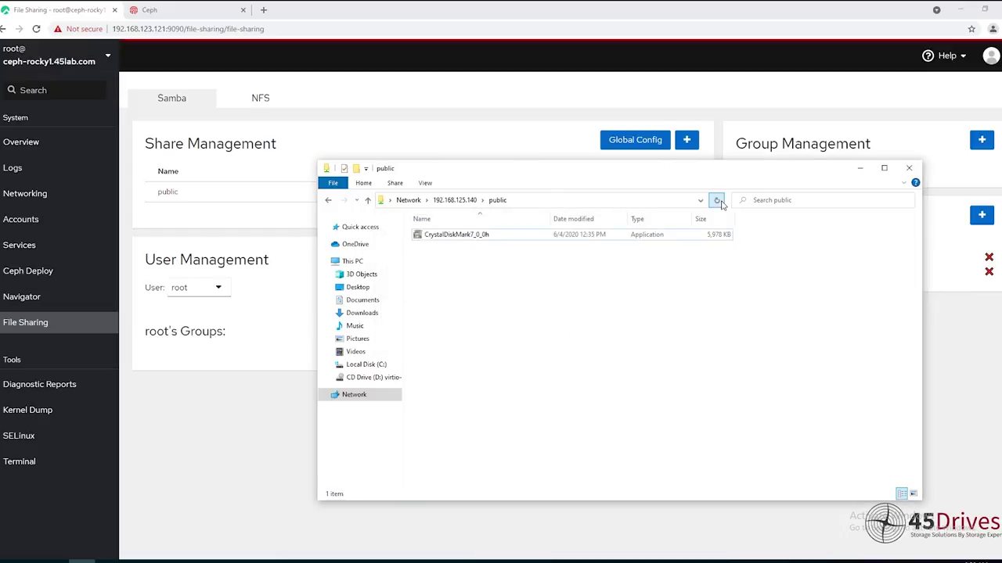
- Review the groups and users listed in the public share's security properties, then close the properties
right_click(550, 284)
left_click(582, 404)
left_click(394, 237)
scroll(411, 296, "down", 1)
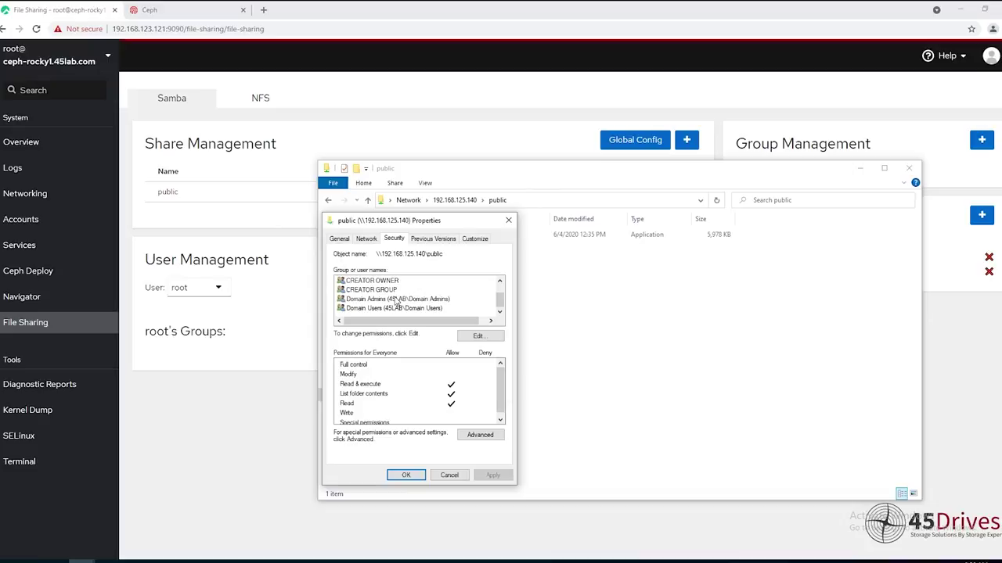
left_click(508, 223)
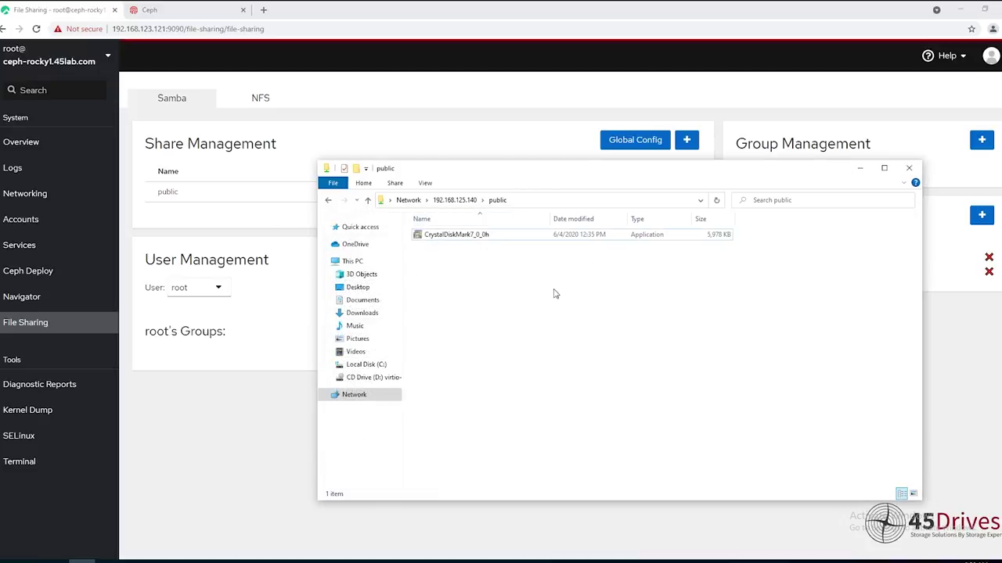
- Switch to Navigator in the browser and refresh the /mnt/cephfs/public listing to check its files
left_click(35, 303)
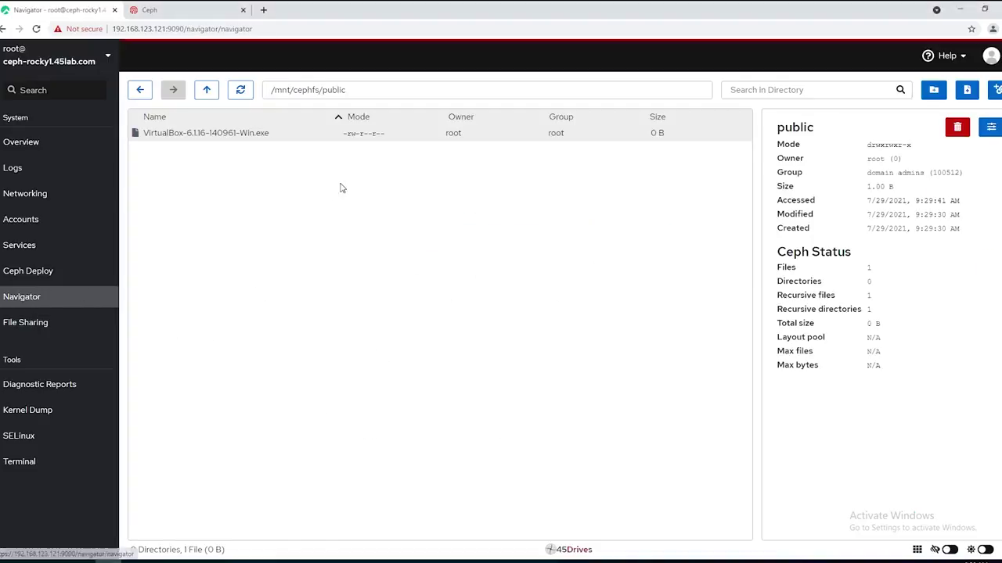
left_click(243, 91)
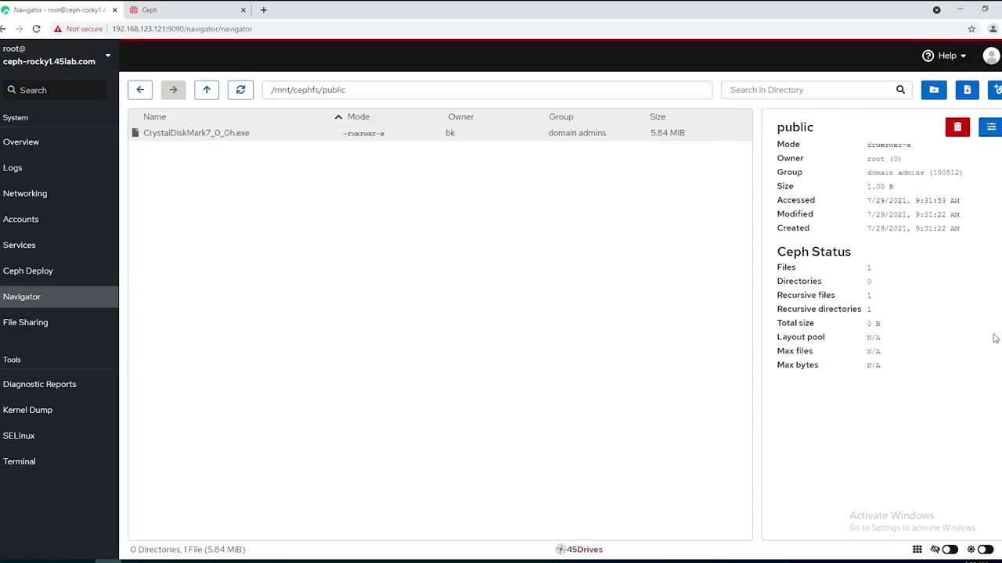
left_click(240, 90)
- Examine the public directory's Ceph Status details, including total size, layout pool, max files and max bytes
left_click_drag(905, 381, 777, 252)
left_click(827, 256)
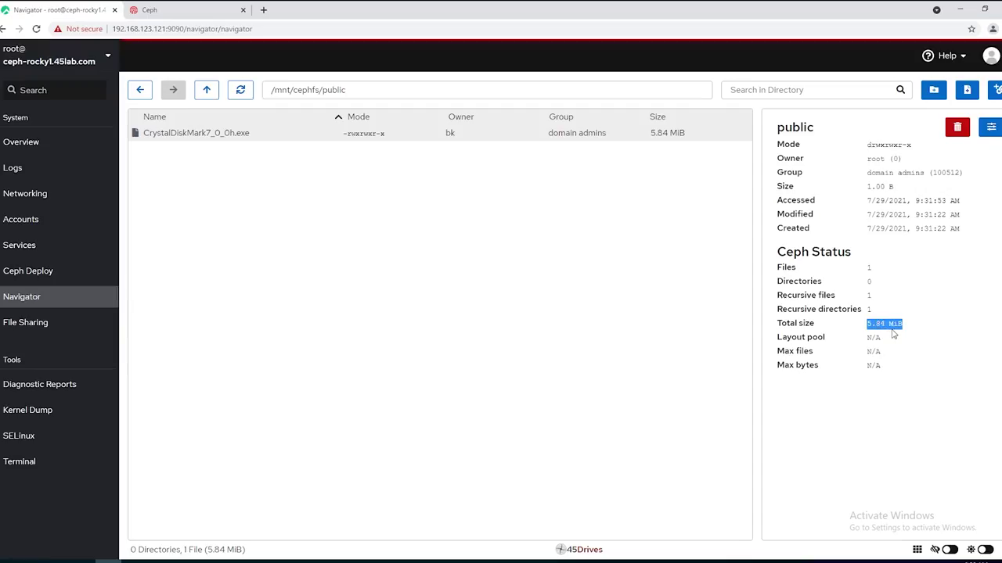
left_click(526, 298)
left_click_drag(838, 364, 810, 307)
left_click(820, 323)
left_click_drag(888, 370, 779, 351)
left_click(779, 351)
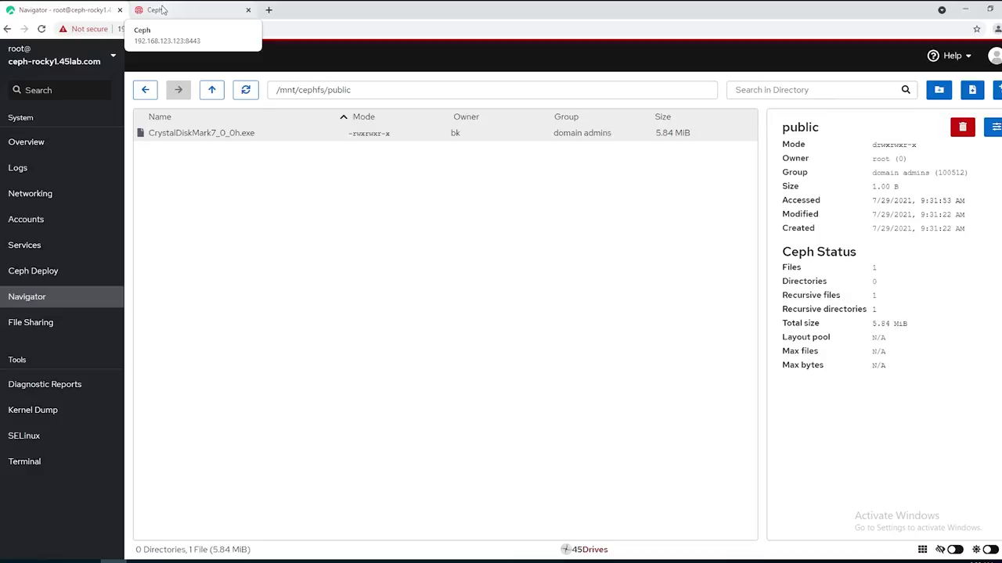
- Switch to the Ceph dashboard and expand the cephfs filesystem to view its details
left_click(161, 9)
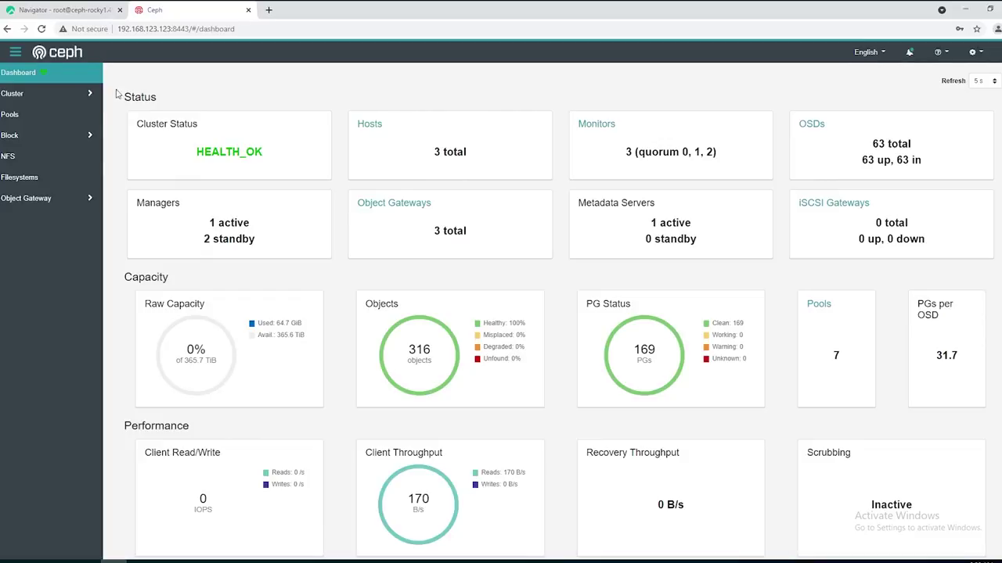
left_click(32, 177)
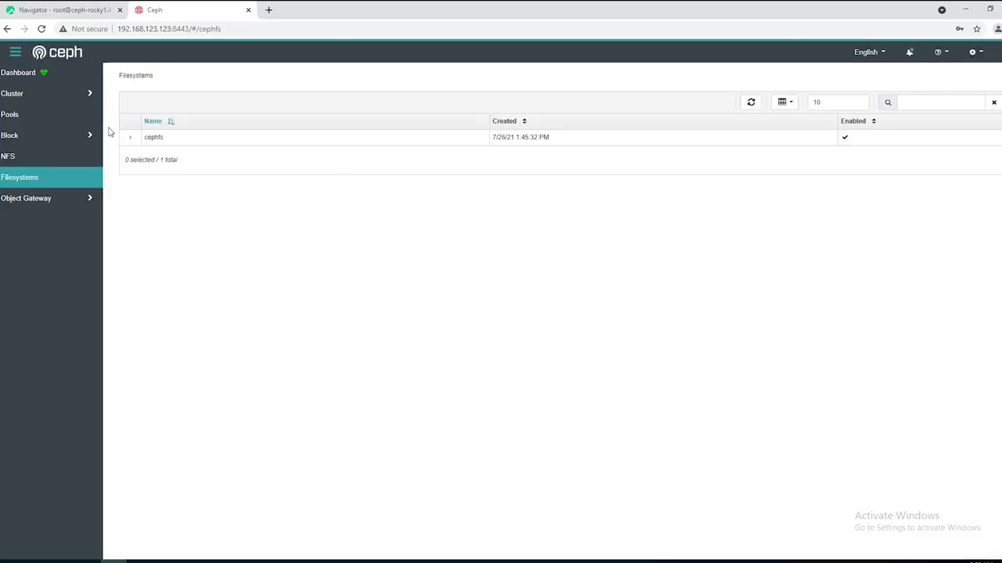
left_click(130, 138)
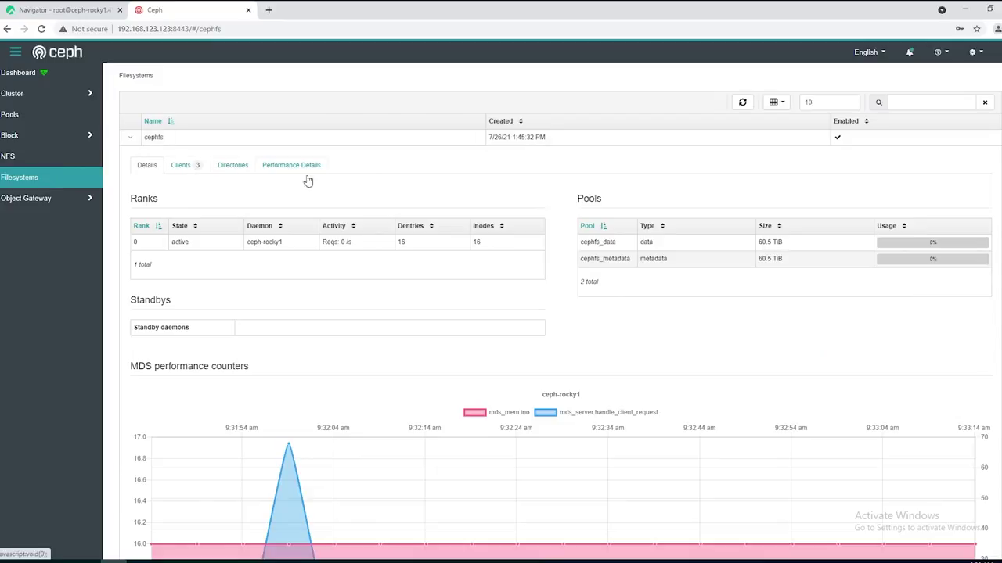
- Set a 1TB maximum size quota on the /fsgw/public directory of the cephfs filesystem
left_click(233, 165)
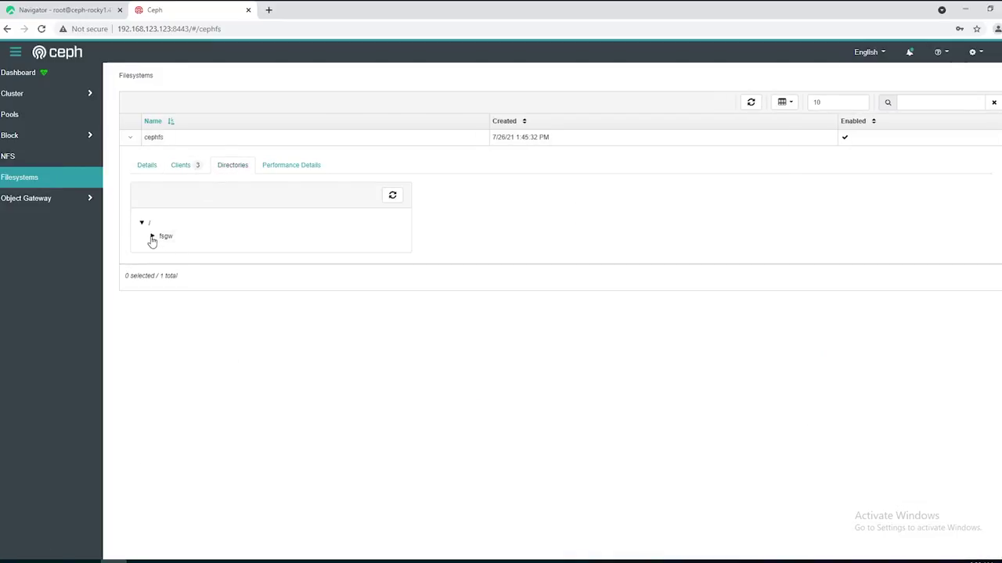
left_click(153, 241)
left_click(178, 250)
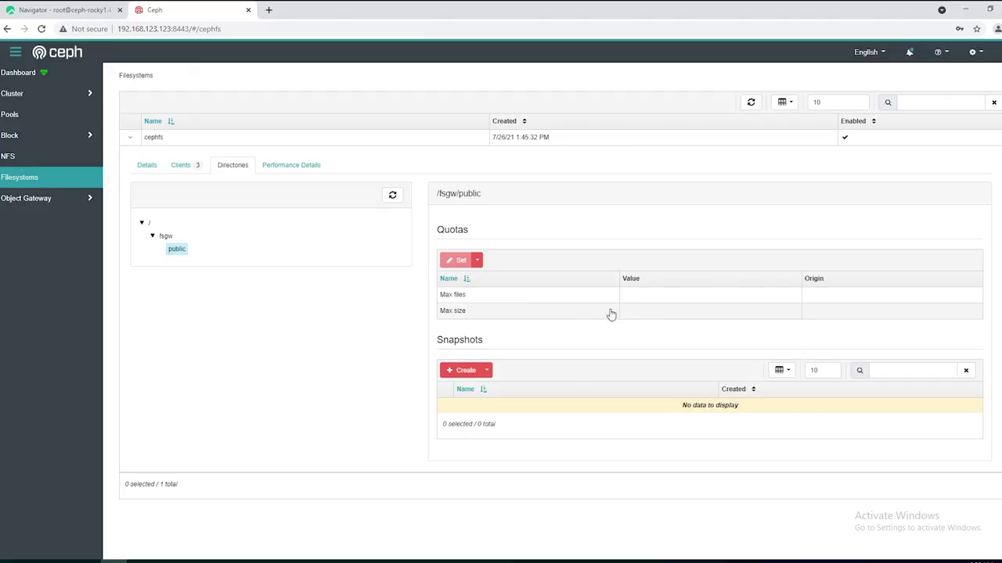
left_click(640, 314)
left_click(461, 260)
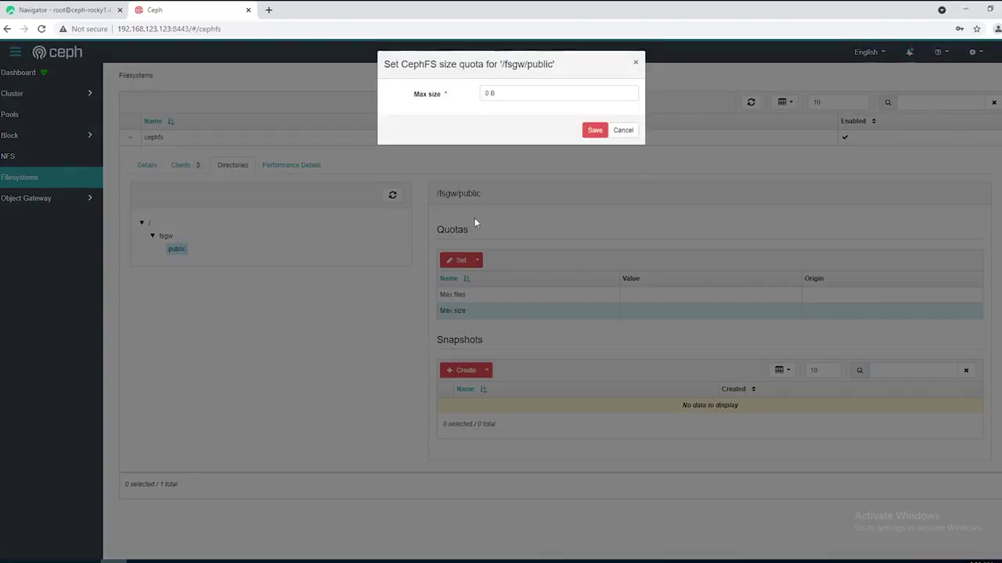
left_click_drag(493, 95, 457, 98)
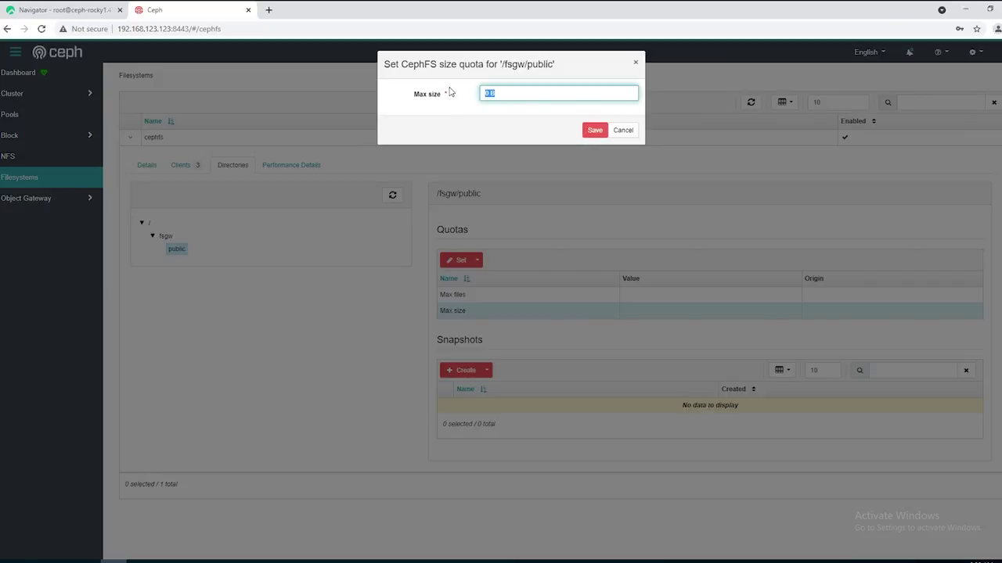
type("1TB")
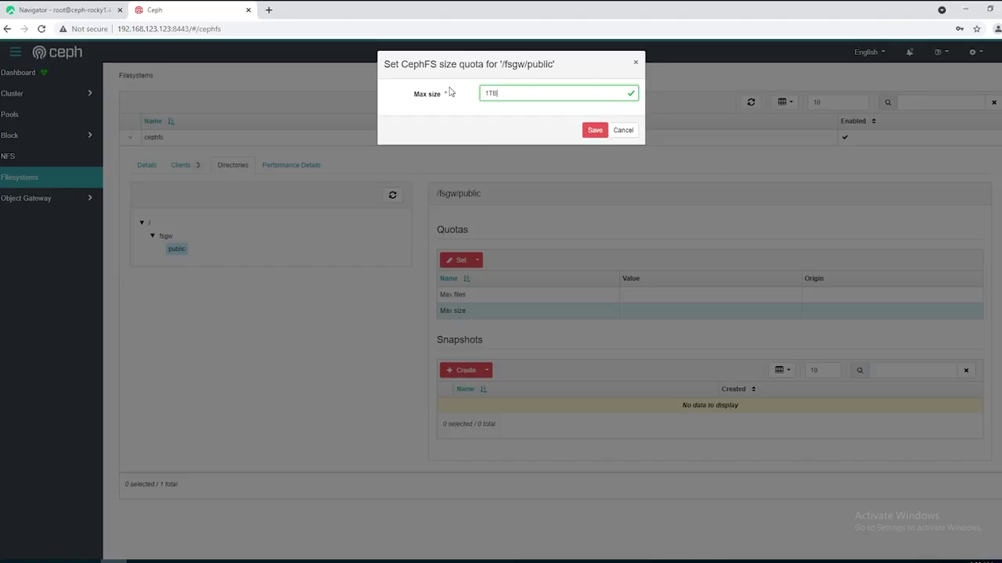
left_click(593, 129)
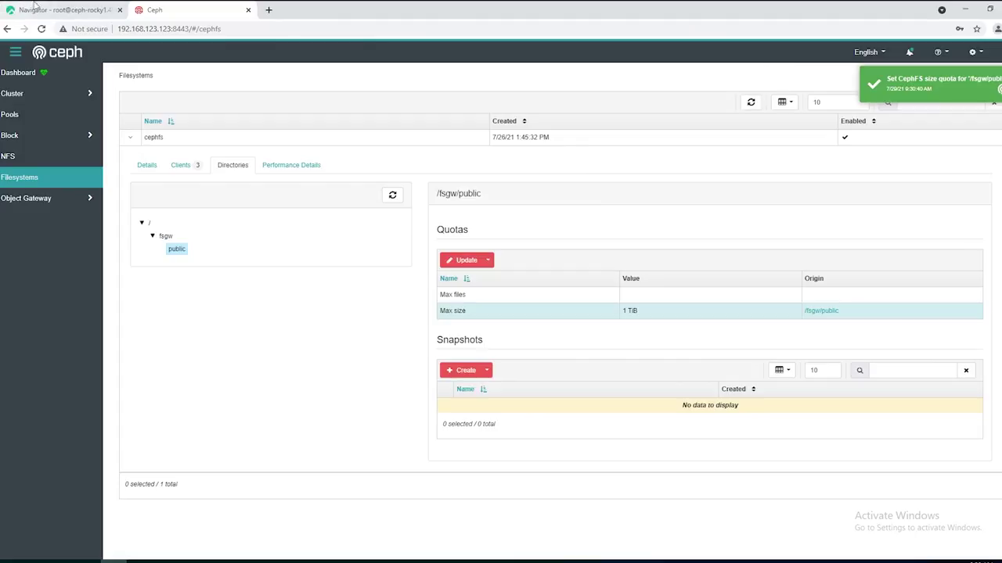
- Switch to Navigator, reload the public directory and check its Max bytes value
left_click(58, 6)
key("F5")
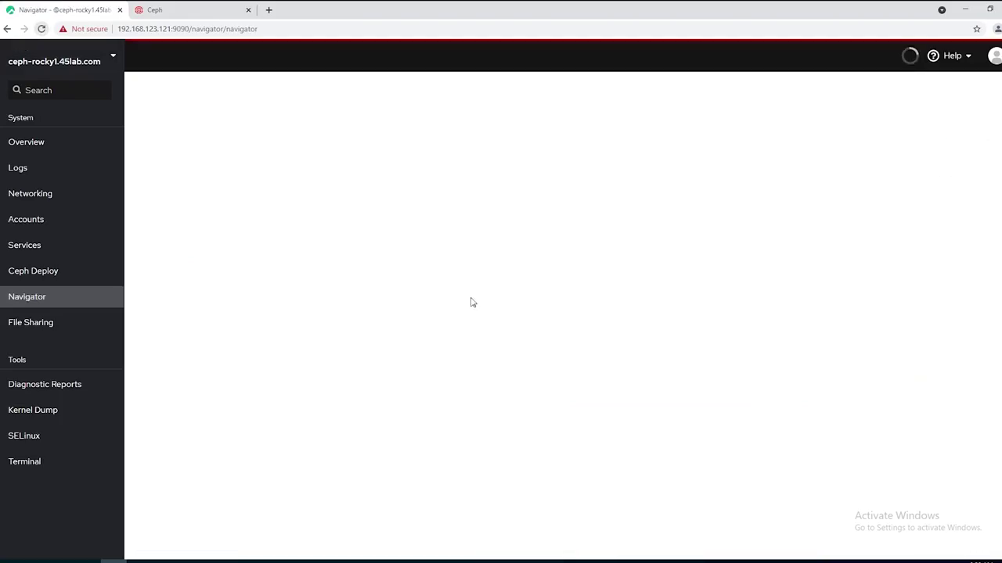
left_click_drag(875, 366, 782, 365)
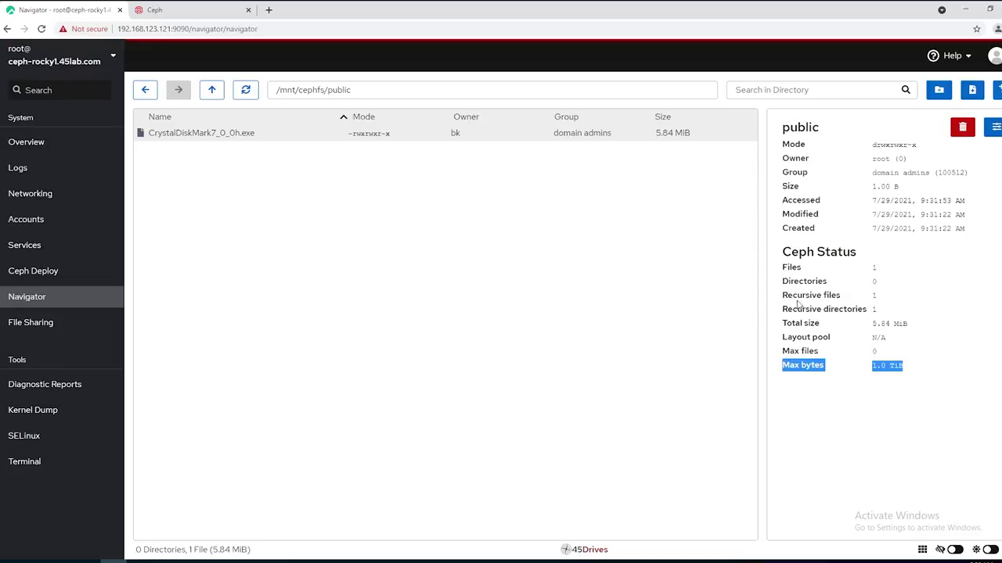
- Populate the shadow copy settings in the public Samba share's advanced settings and apply them
left_click(51, 322)
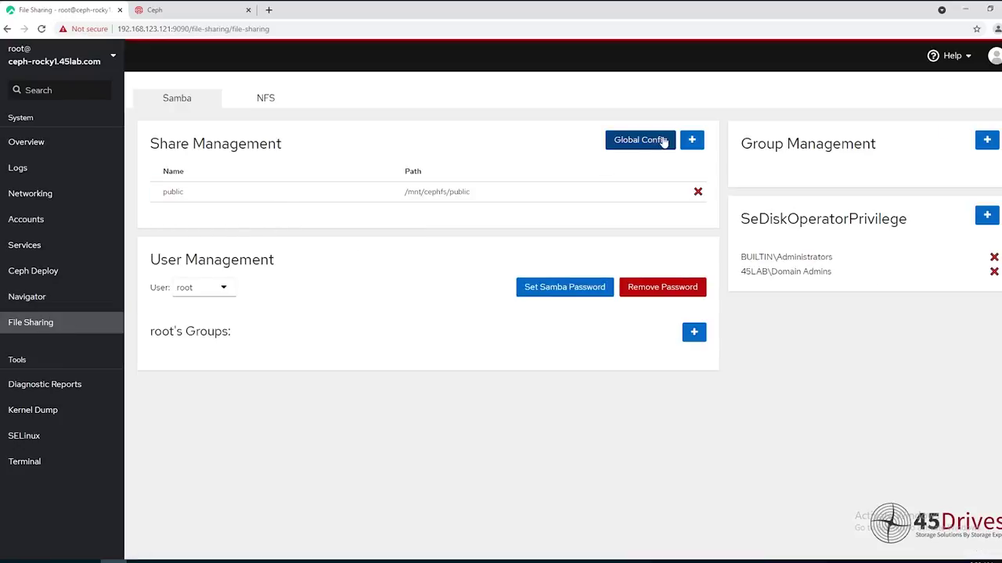
left_click(173, 196)
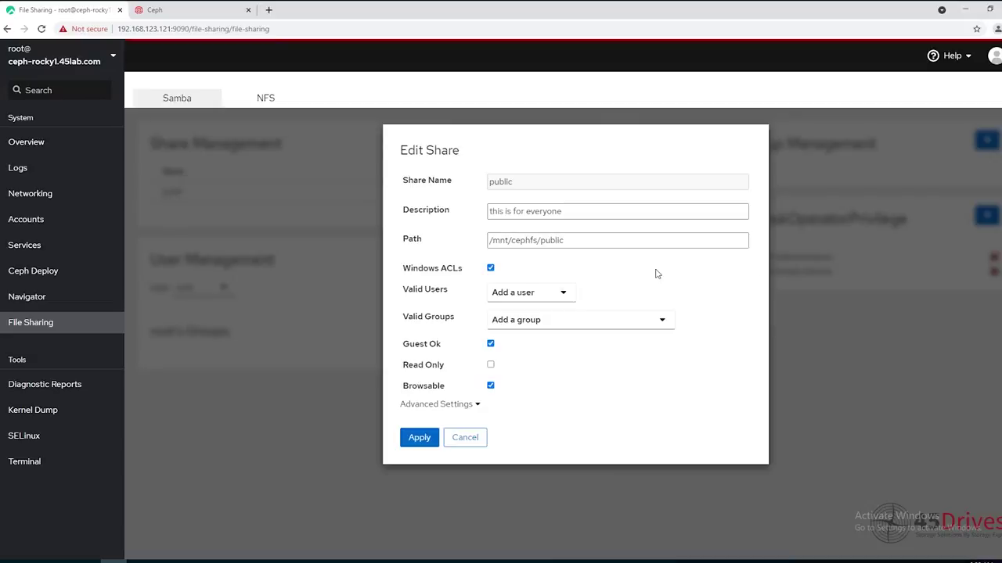
left_click(468, 406)
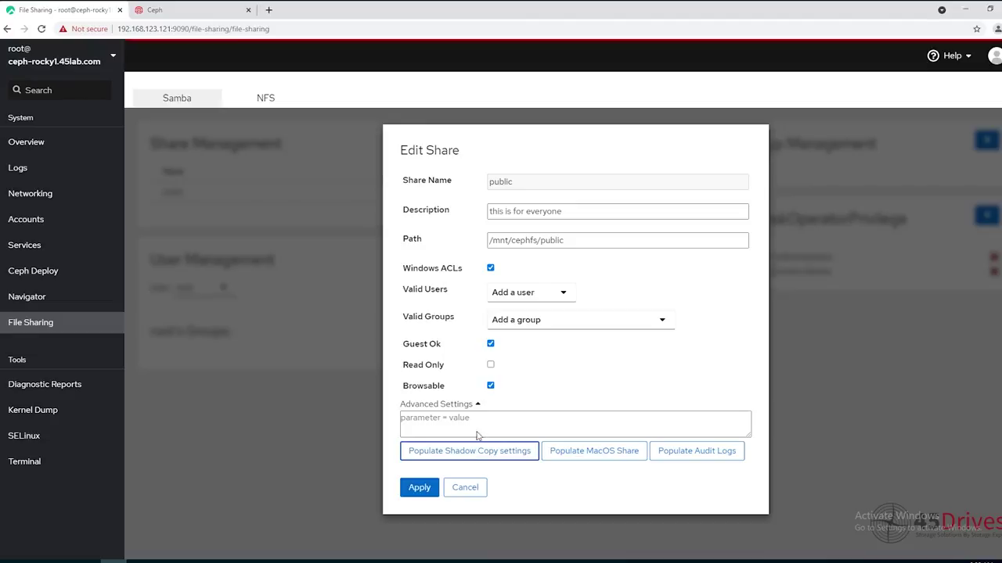
left_click(457, 458)
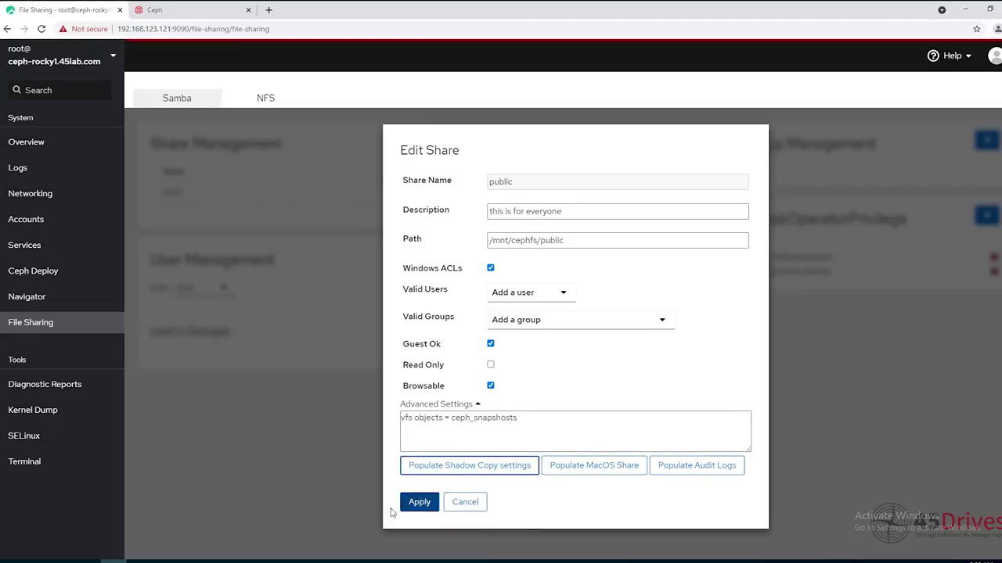
left_click(416, 502)
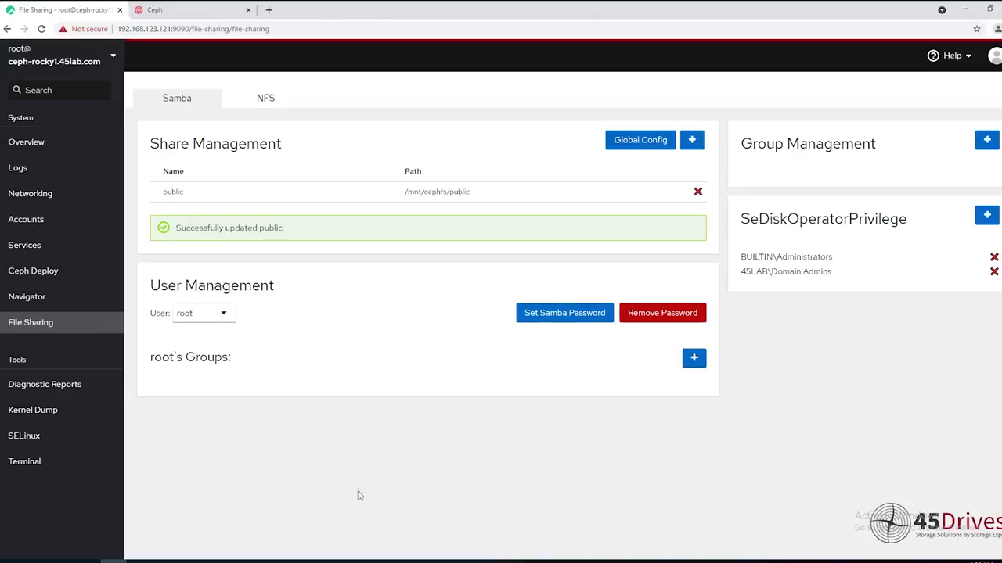
- Switch to File Explorer and check the previous versions of CrystalDiskMark7_0_0h on the public network drive, then close its properties
left_click(88, 558)
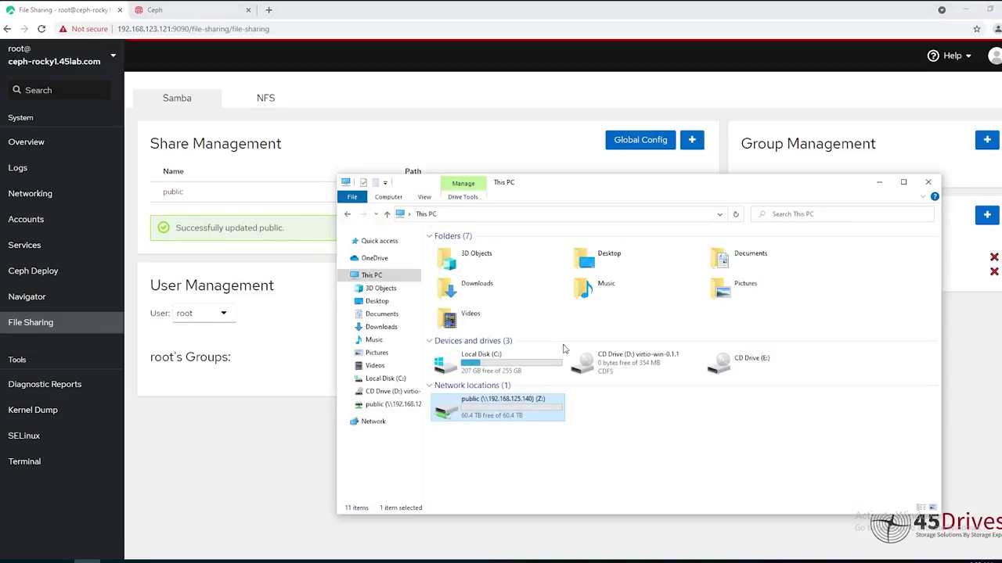
double_click(484, 417)
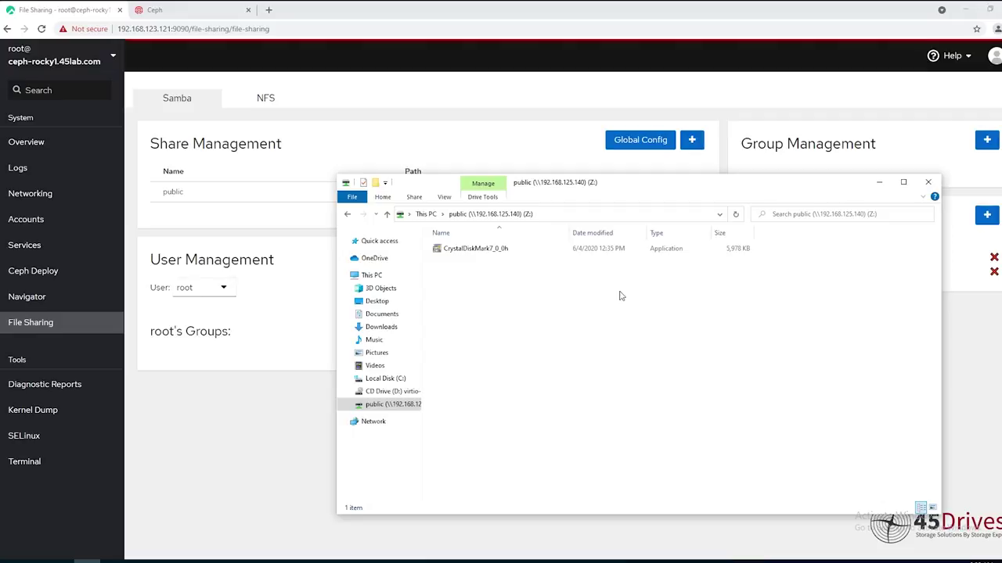
right_click(493, 249)
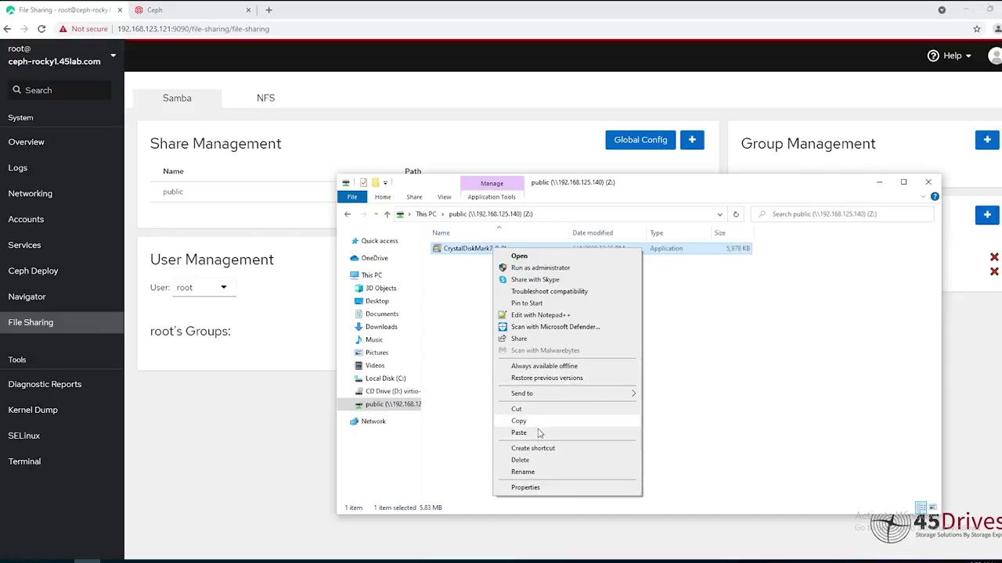
left_click(767, 310)
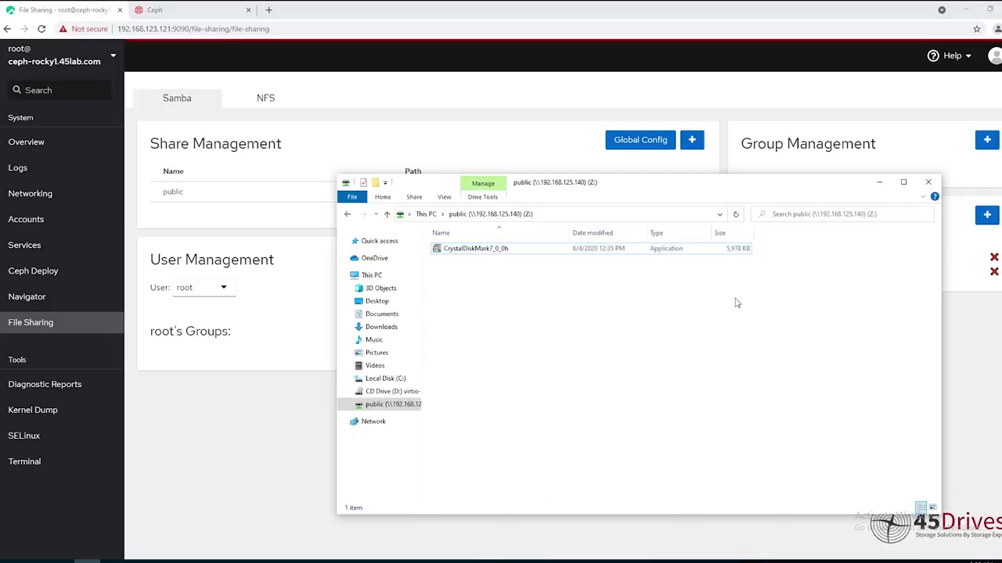
right_click(504, 249)
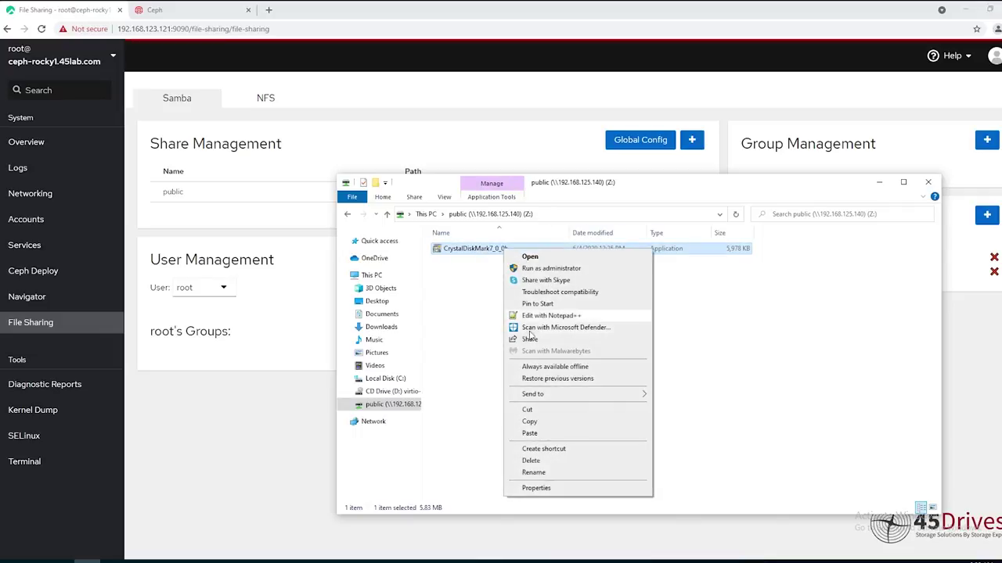
left_click(535, 487)
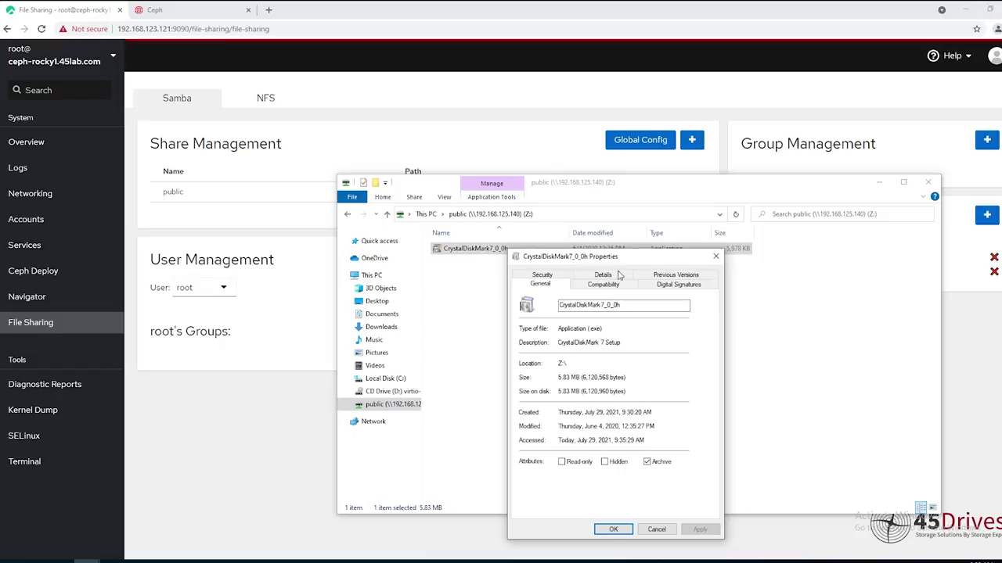
left_click(688, 276)
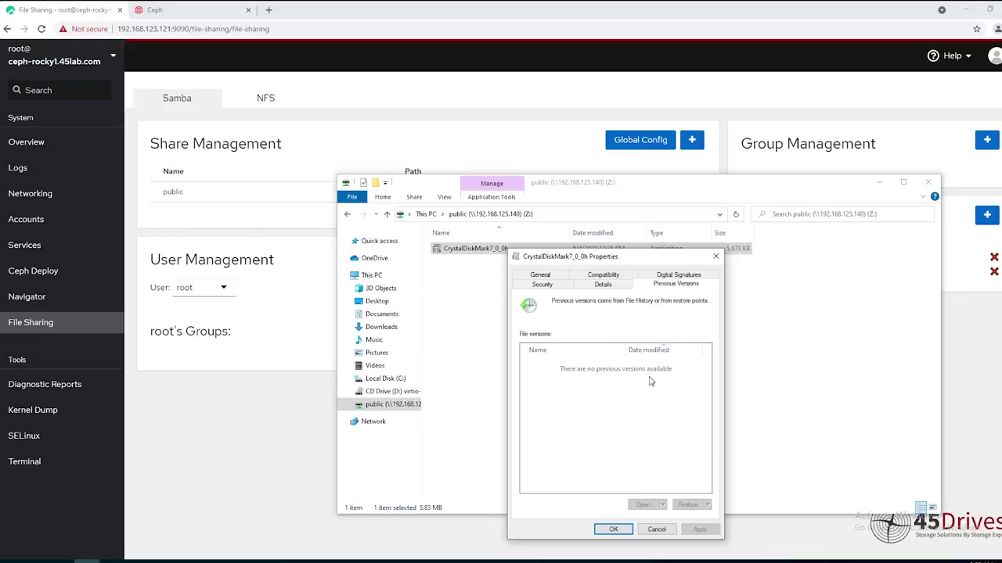
left_click(715, 257)
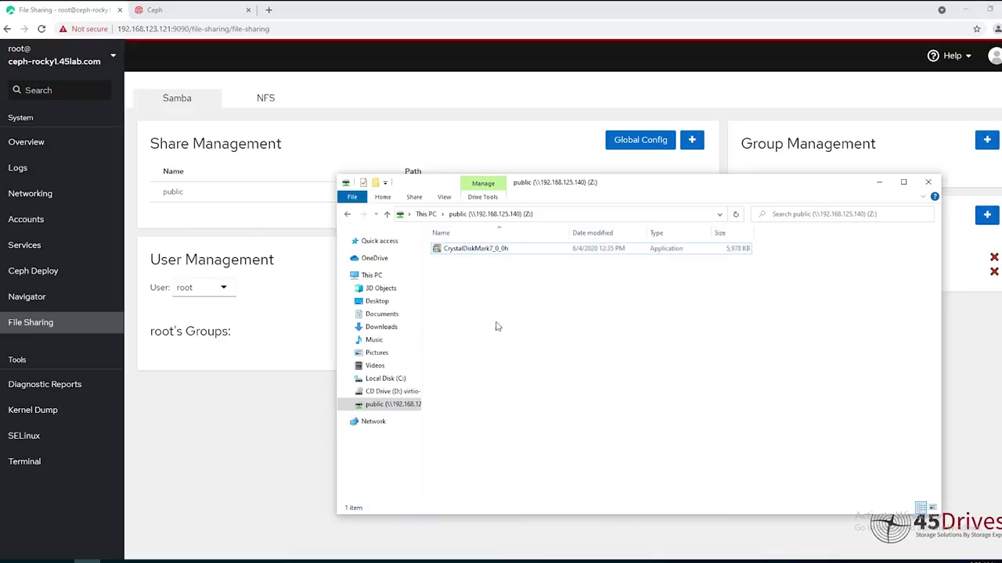
- Switch back to the browser, remove the vfs objects = ceph_snapshosts line from the public share's advanced settings and apply
left_click(221, 196)
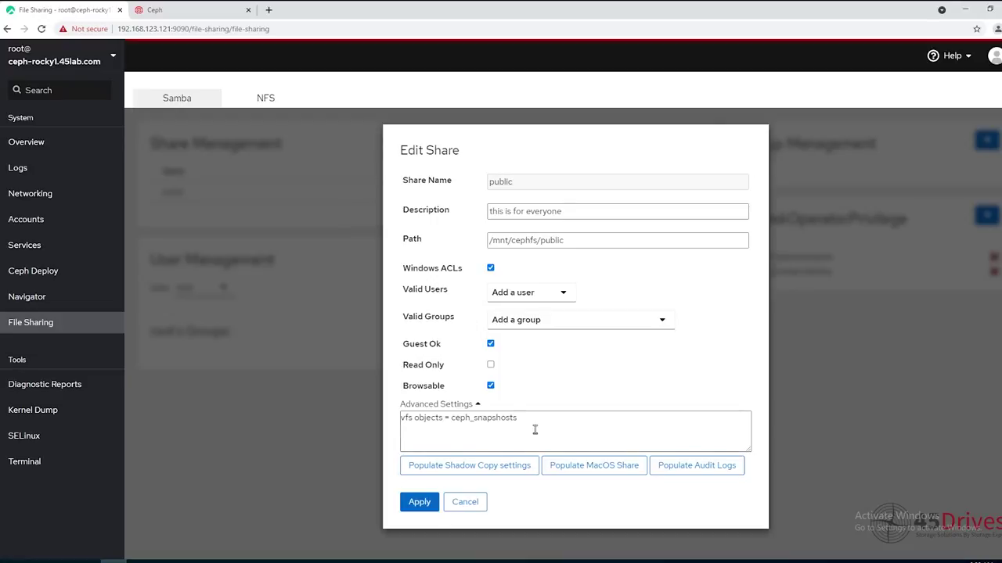
left_click_drag(520, 419, 306, 398)
key("BackSpace")
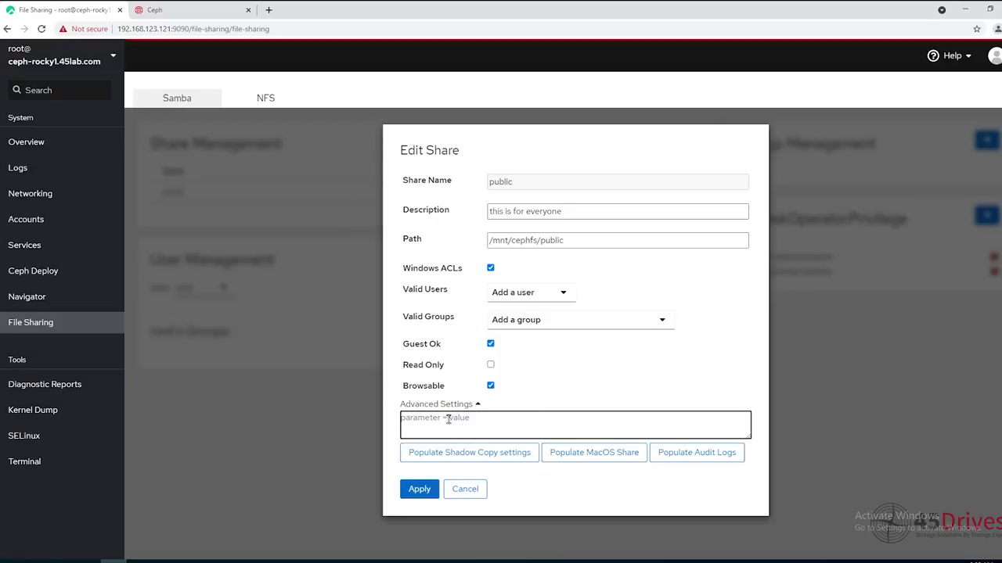
left_click(417, 500)
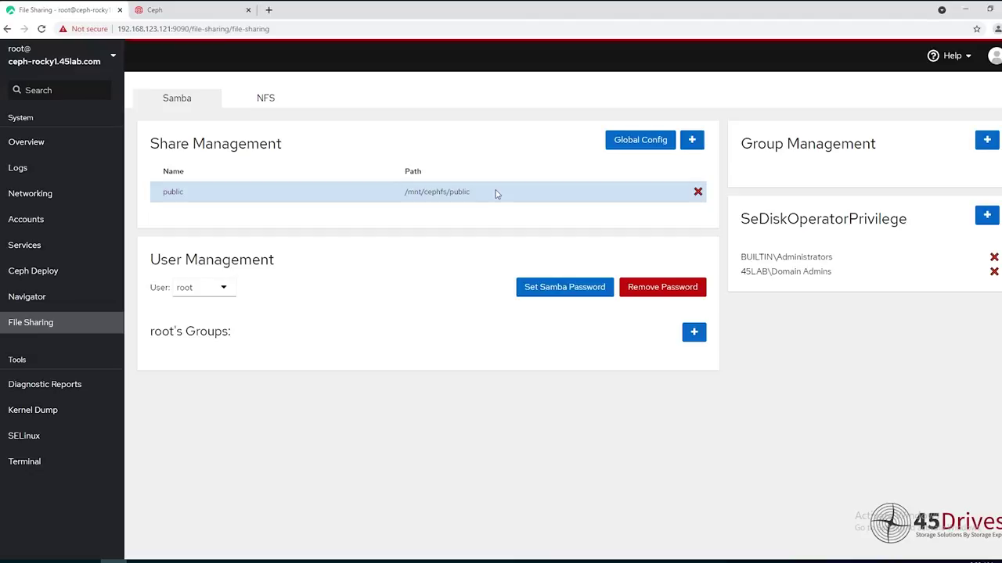
- Start a new Samba share named secure with the path /mnt/cephfs/secure
left_click(86, 299)
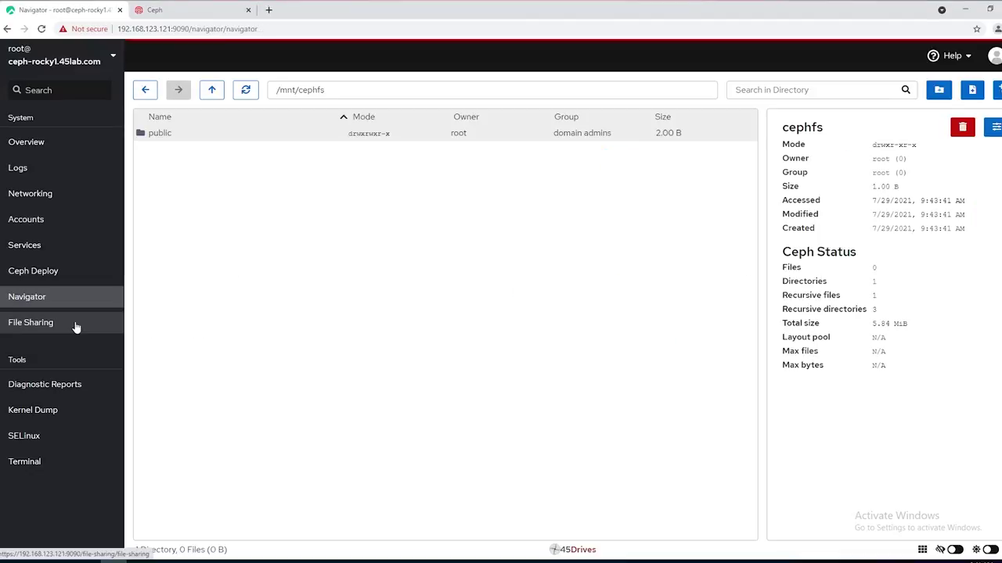
left_click(76, 327)
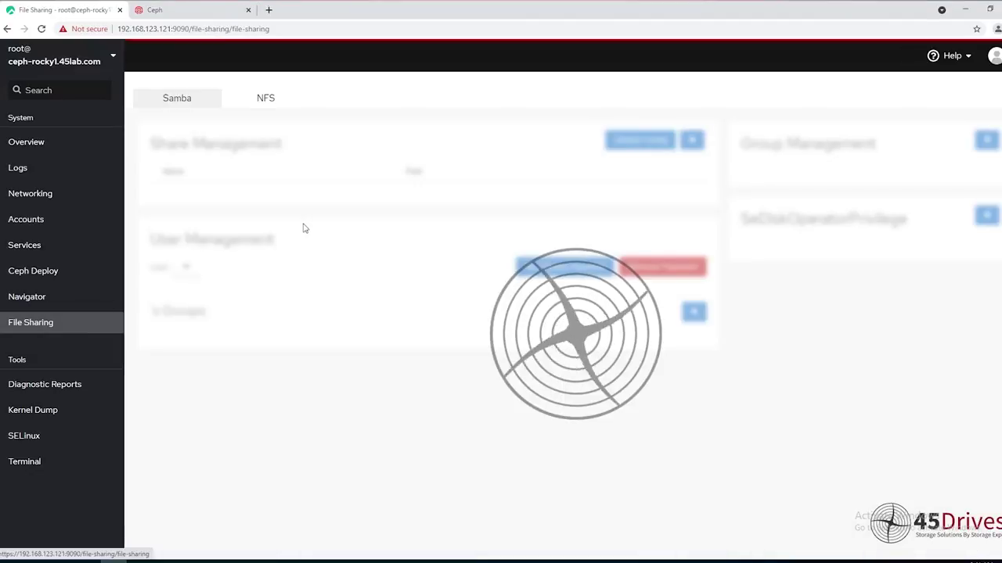
left_click(692, 140)
left_click(511, 182)
type("secured")
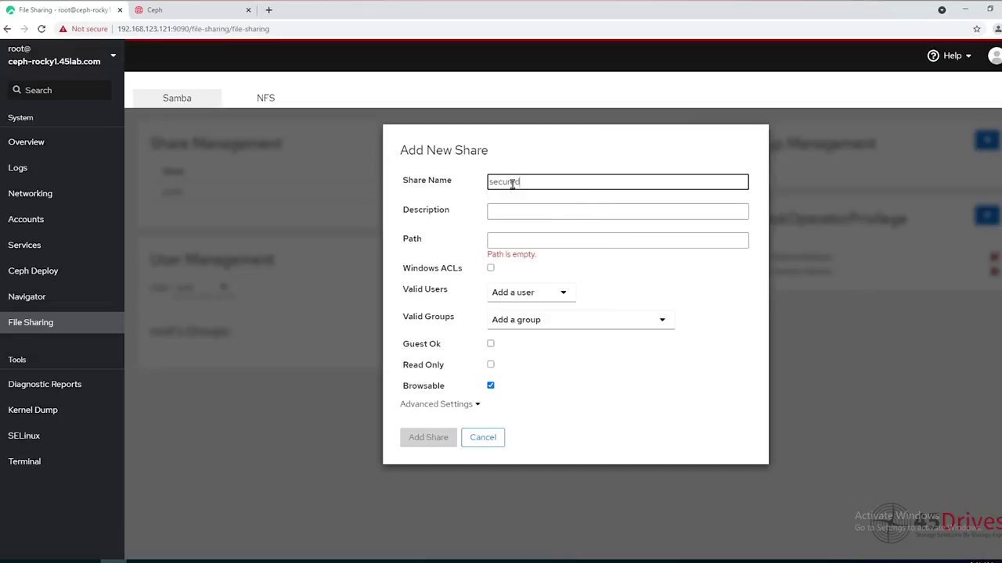
key("BackSpace")
key("Tab")
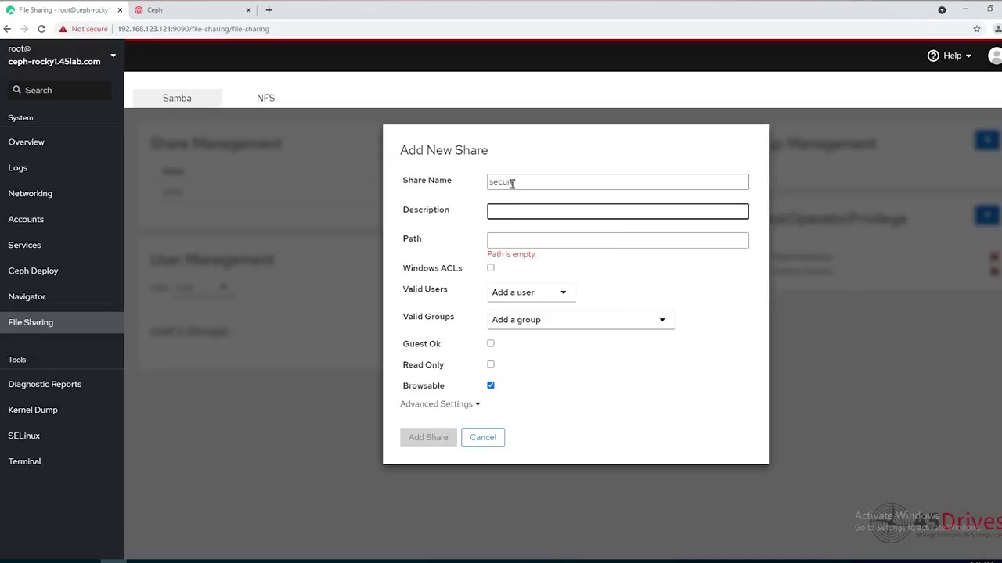
key("Tab")
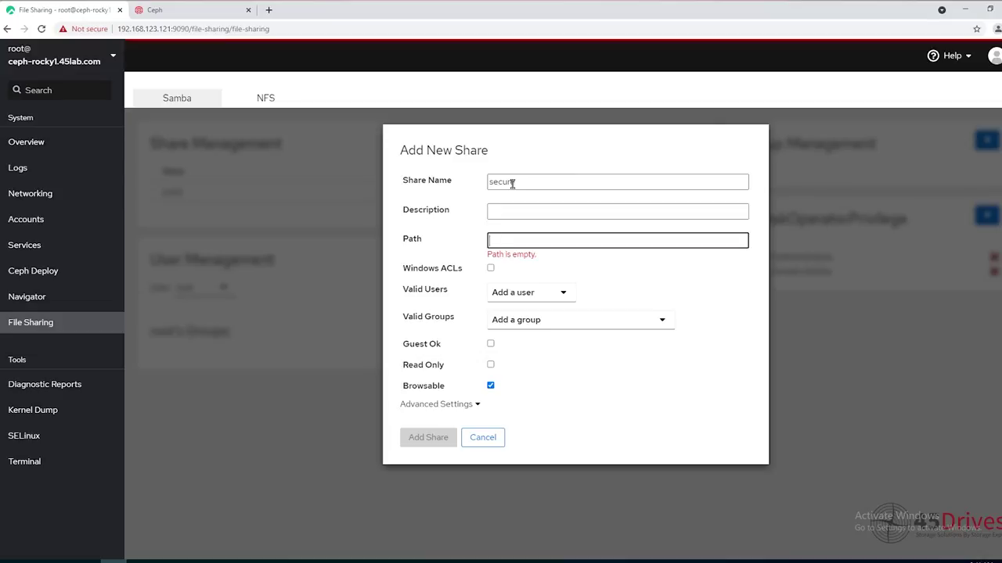
type("/mnt/cephfs/secure")
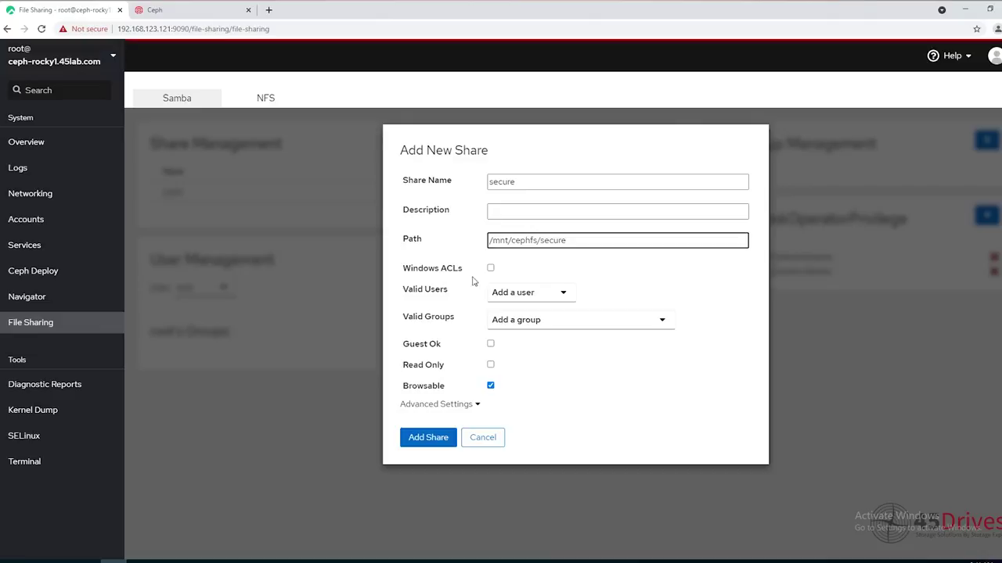
- Enable Windows ACLs for the secure share and add it, creating its missing directory
left_click(491, 268)
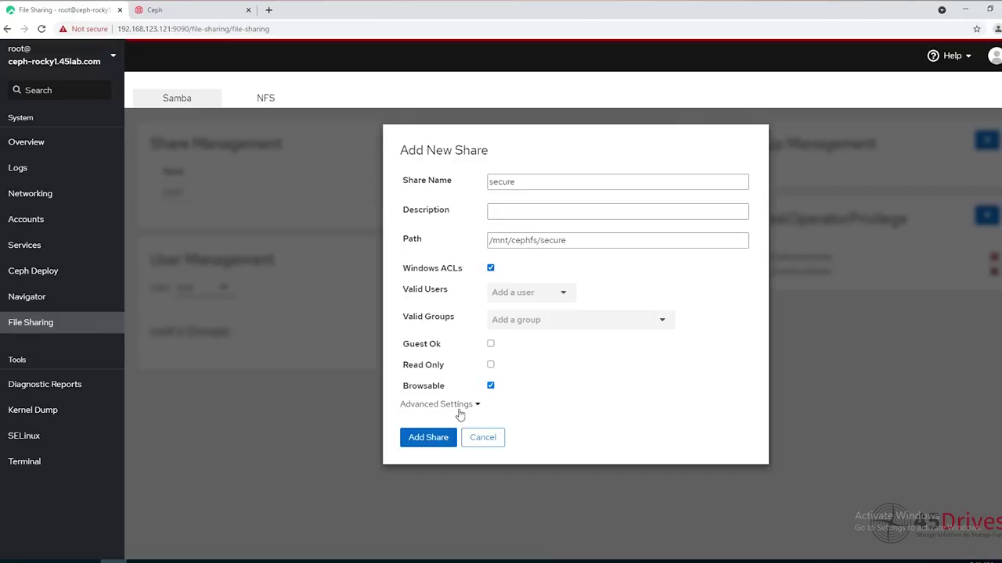
left_click(432, 443)
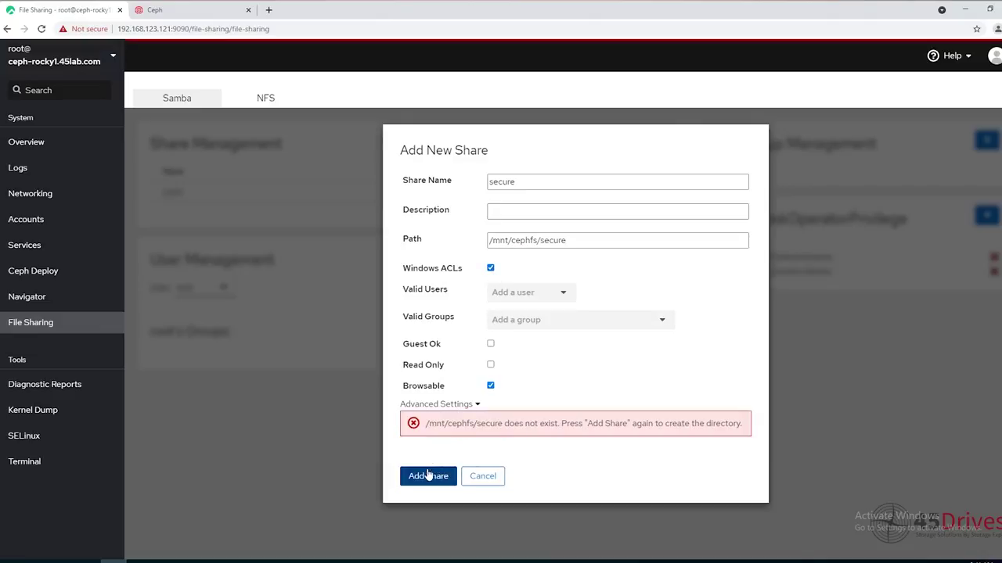
left_click(429, 477)
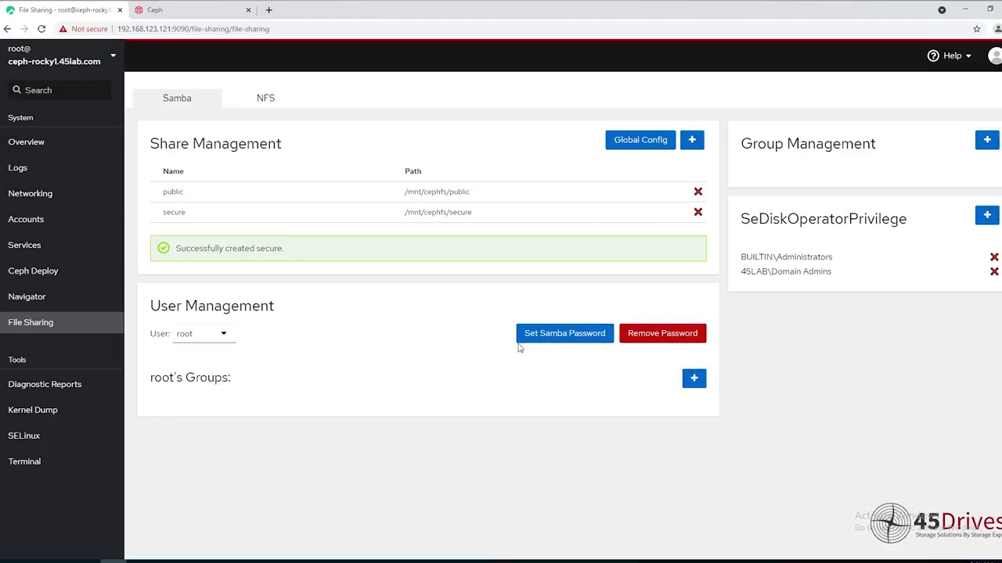
- Check the secure share's path in the share list and cancel out of its settings
left_click_drag(471, 213, 370, 217)
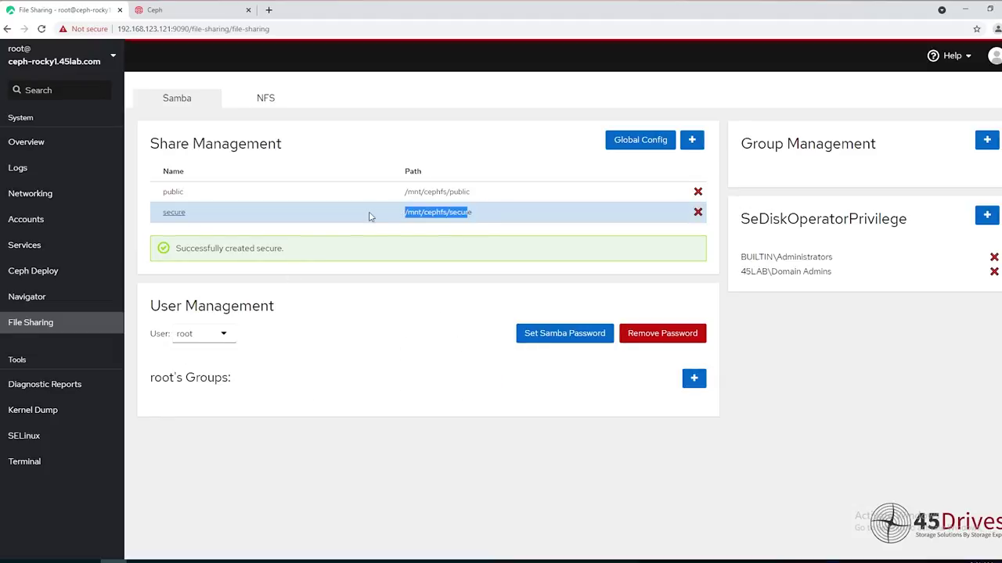
left_click(370, 217)
left_click(465, 438)
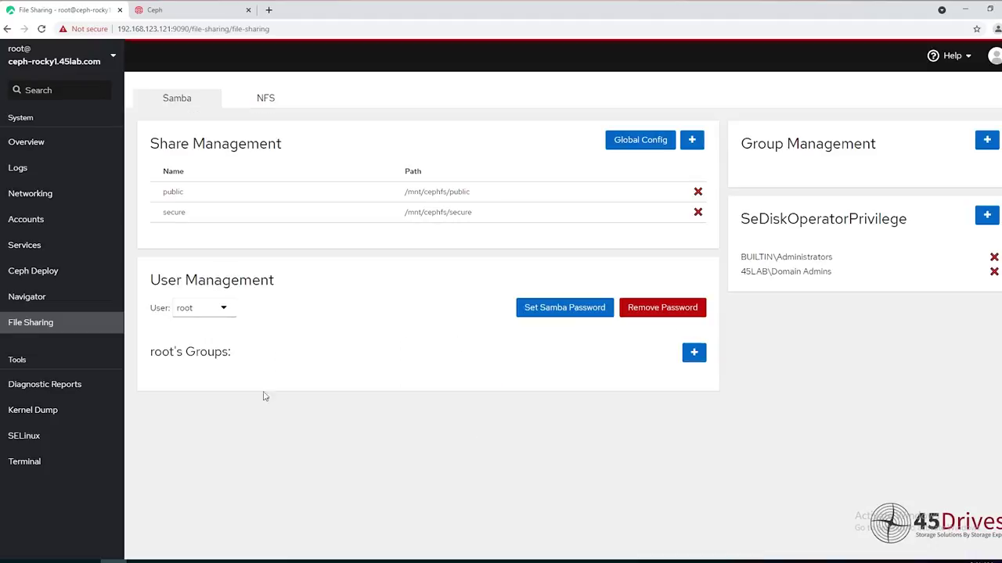
- In Navigator, refresh /mnt/cephfs, grant the secure directory group write permission and set its group to domain admins, saving the changes
left_click(61, 302)
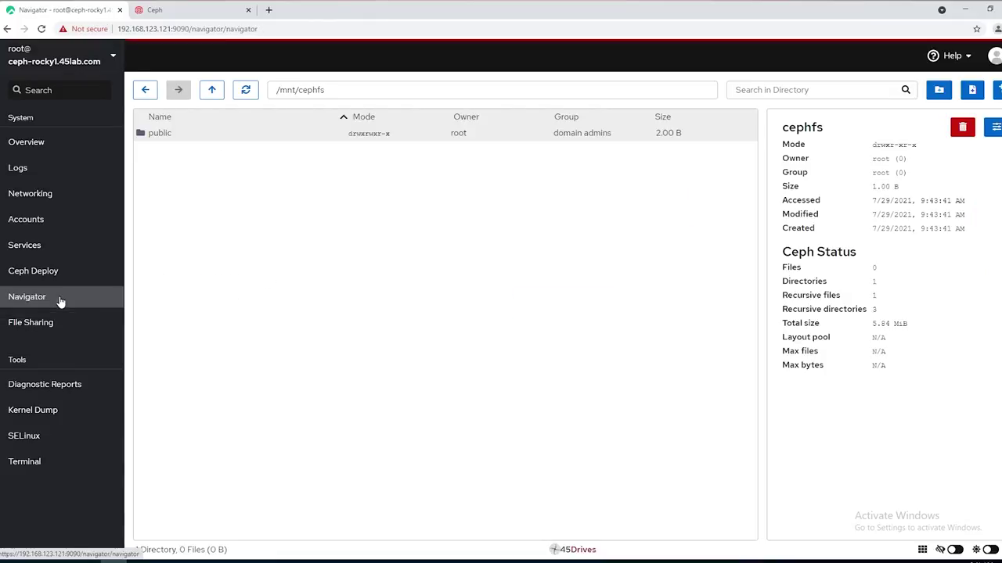
left_click(245, 89)
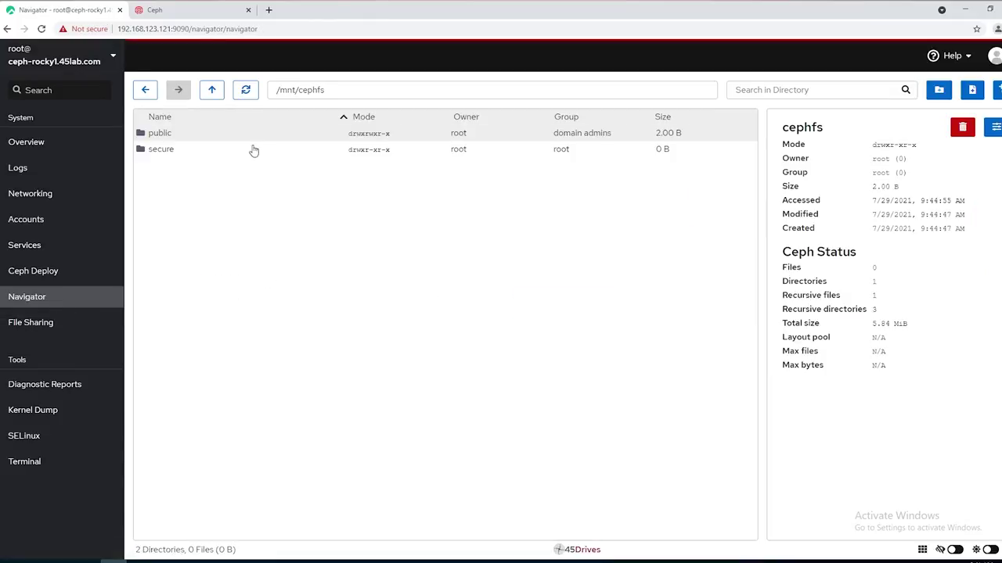
left_click(252, 150)
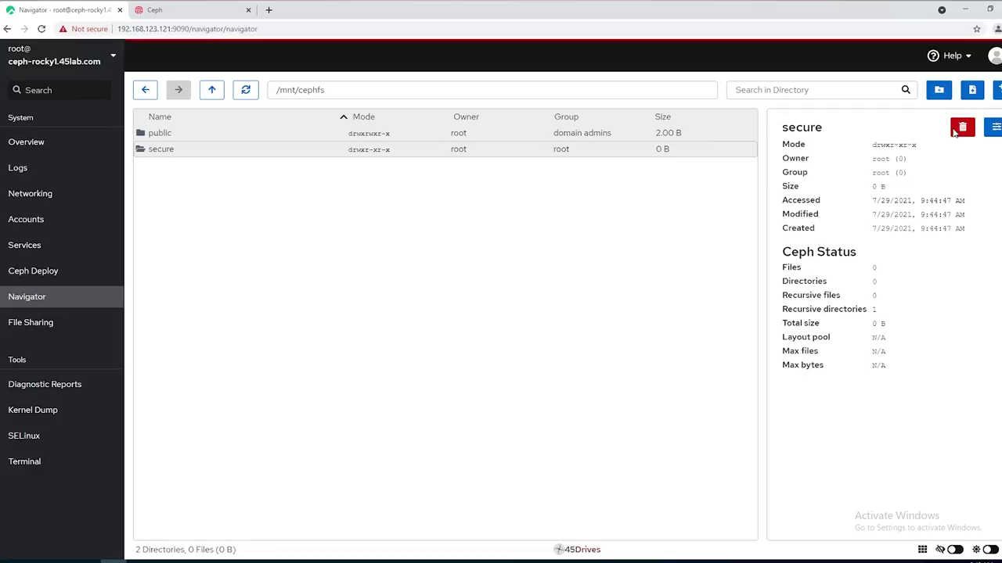
left_click(992, 126)
left_click(933, 232)
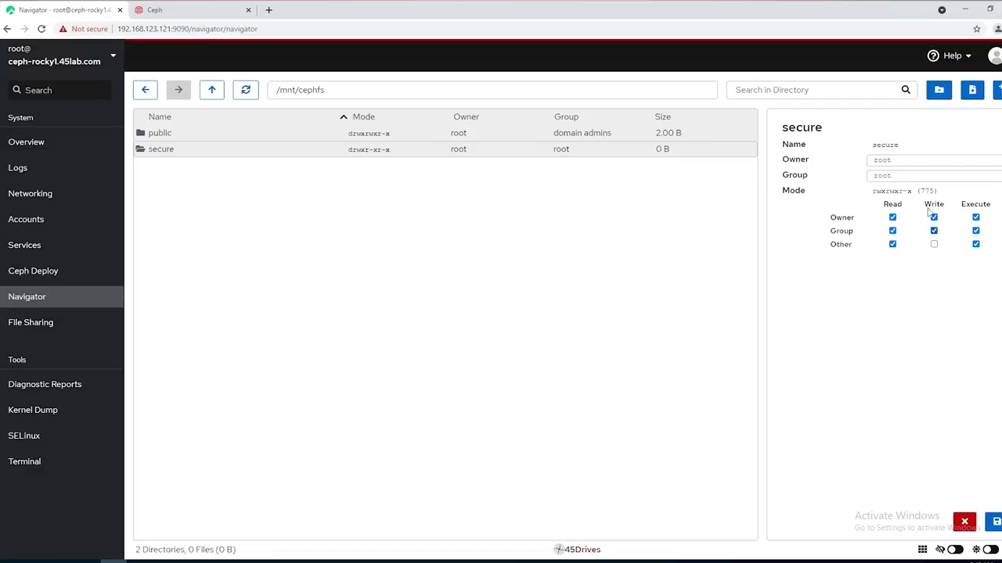
left_click(906, 176)
type("domai")
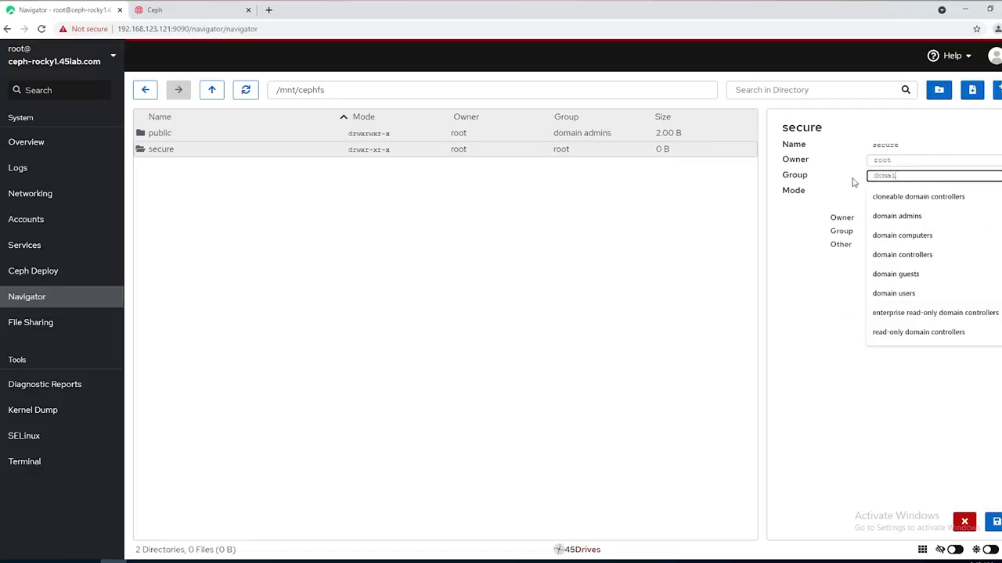
type("n admins")
left_click(892, 198)
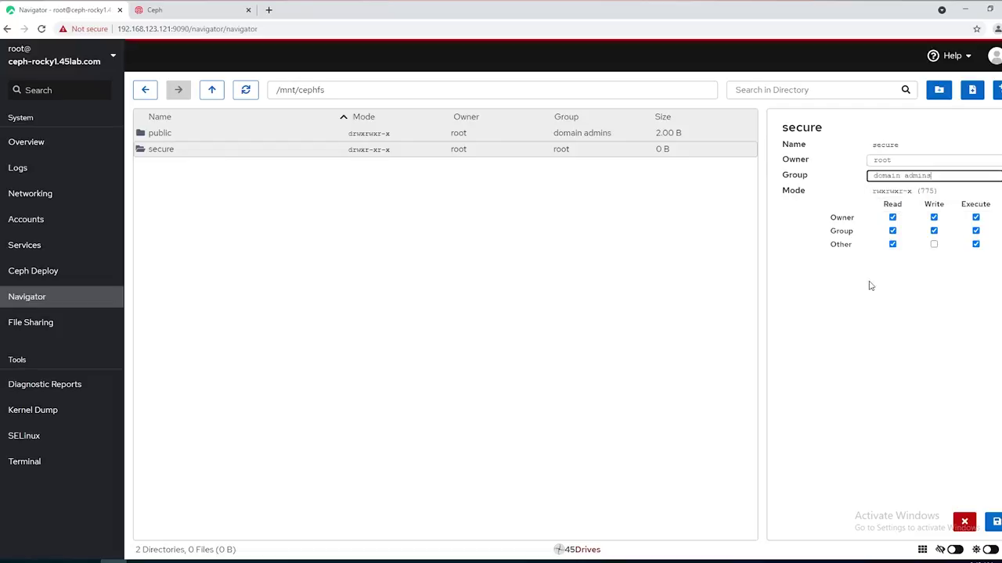
left_click(993, 522)
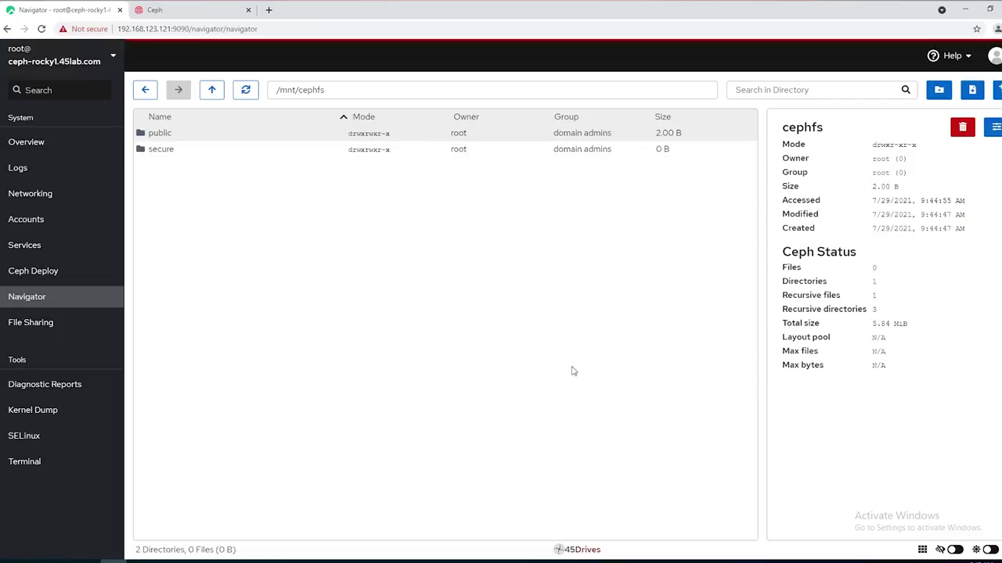
- Switch to File Explorer and browse to the Samba server at \\192.168.125.140
left_click(99, 558)
left_click(426, 214)
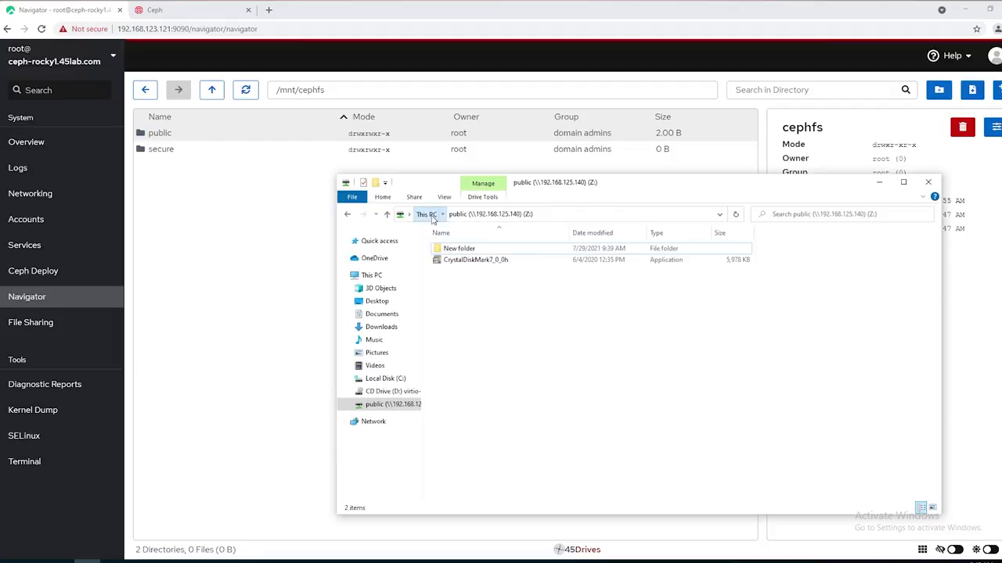
left_click(517, 215)
type("\\\\19")
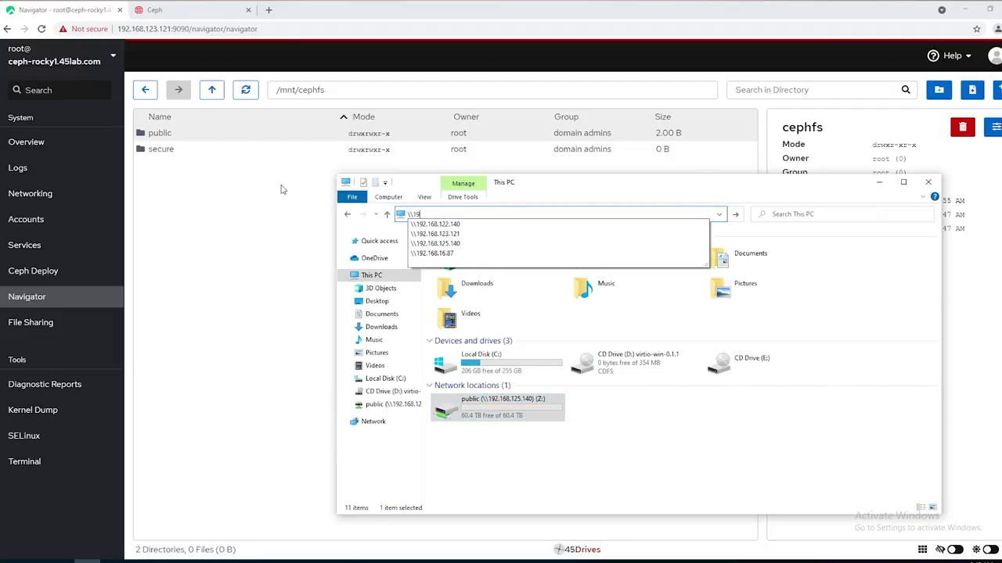
type("2.168.125.140")
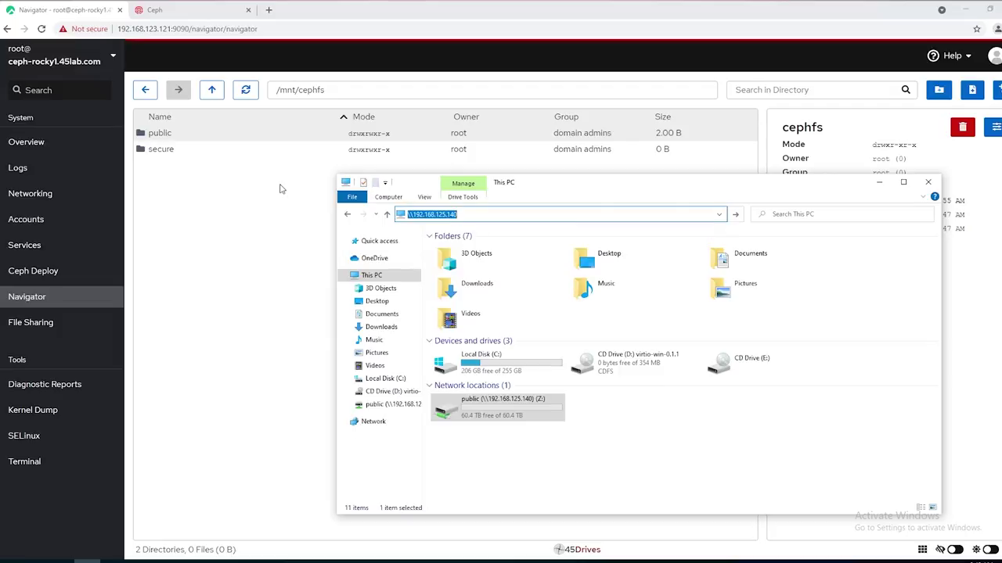
key("Return")
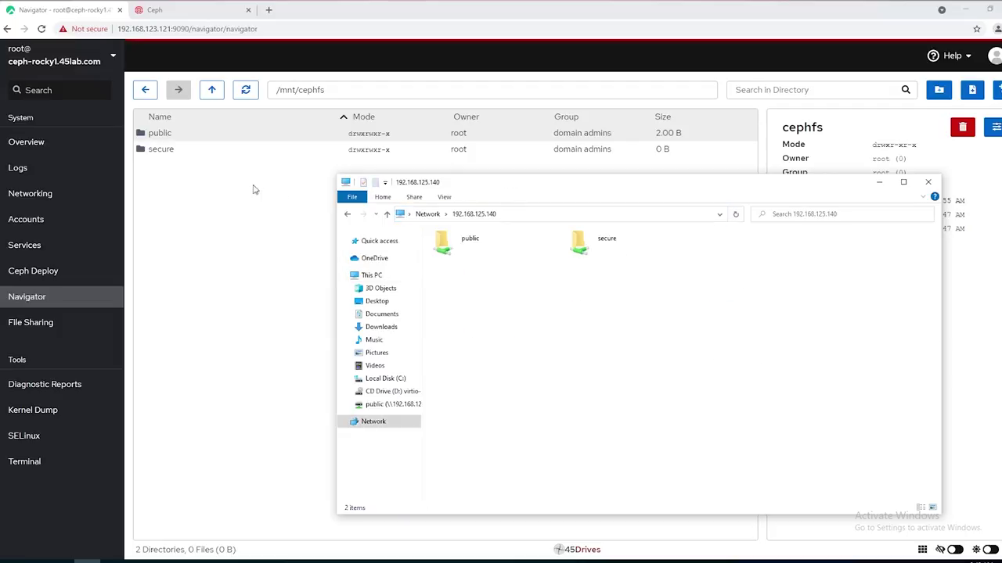
- Open the secure share and create a new folder in it with the default name
double_click(638, 247)
right_click(543, 287)
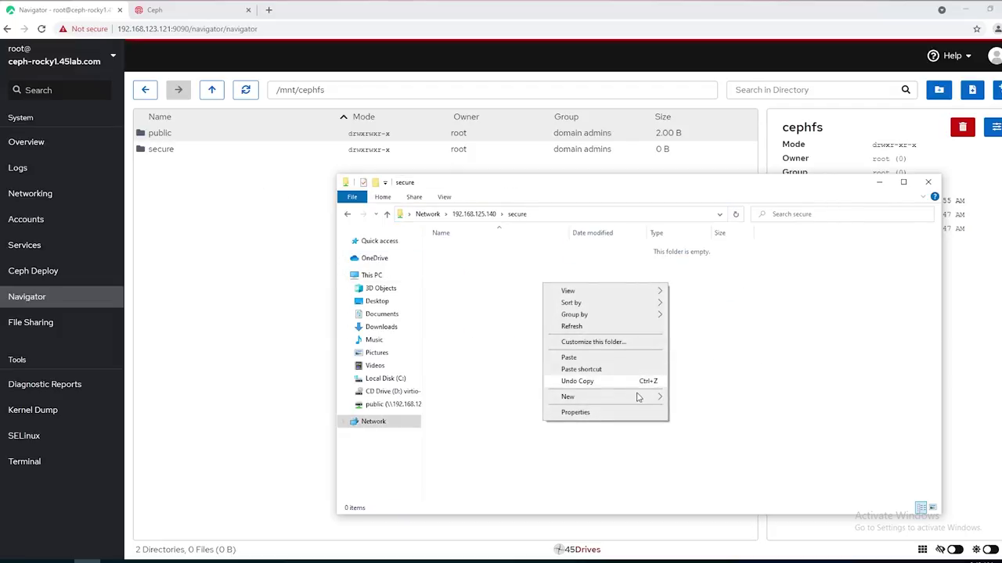
mouse_move(649, 396)
left_click(690, 398)
- Check the secure share's security permissions for Domain Admins and root, closing its properties and File Explorer
right_click(583, 334)
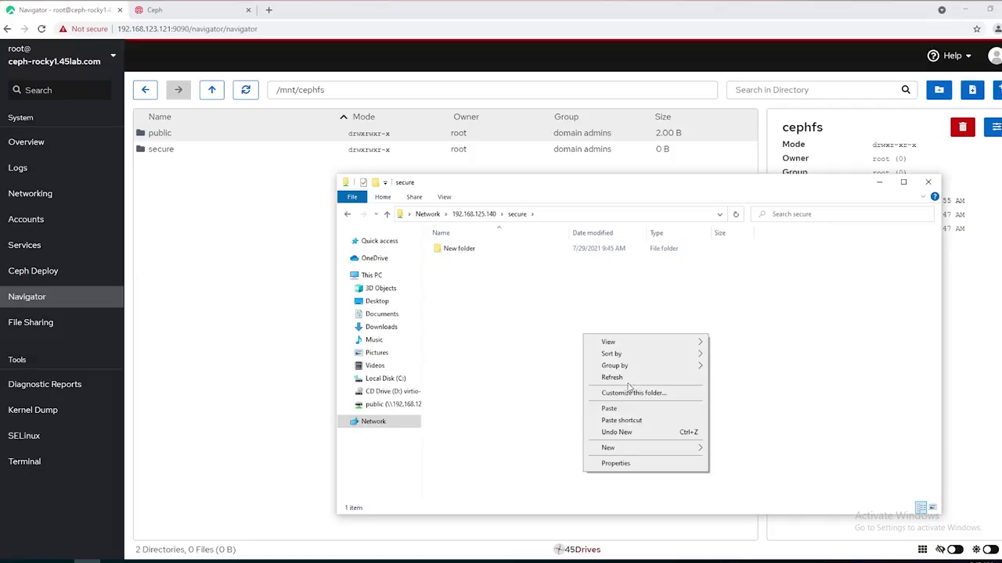
left_click(637, 464)
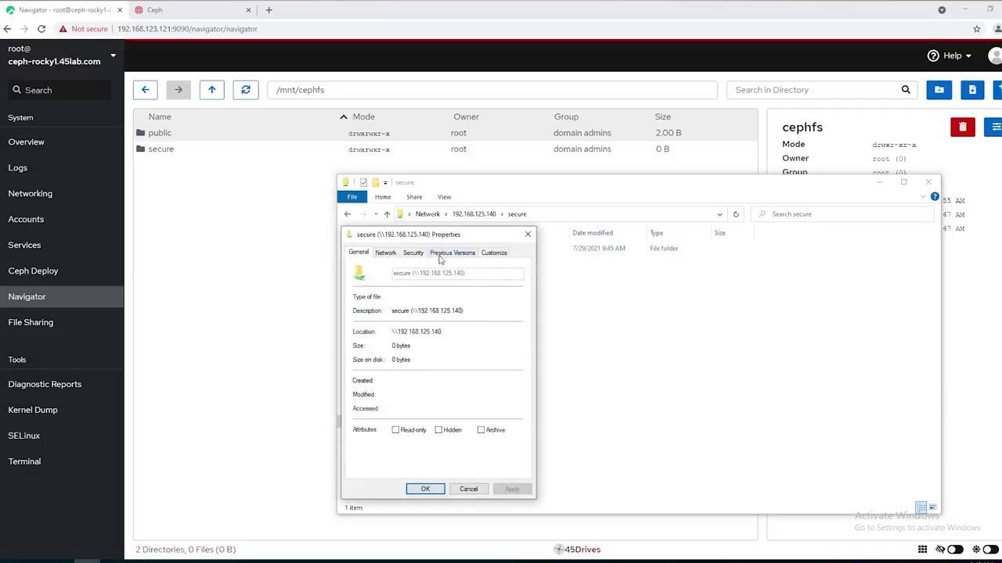
left_click(411, 254)
left_click(396, 332)
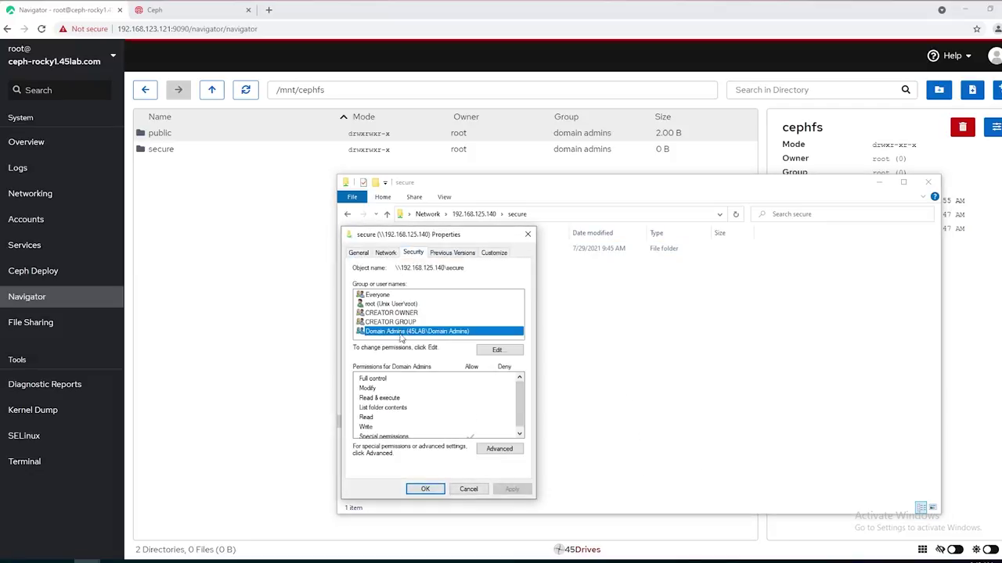
left_click(392, 304)
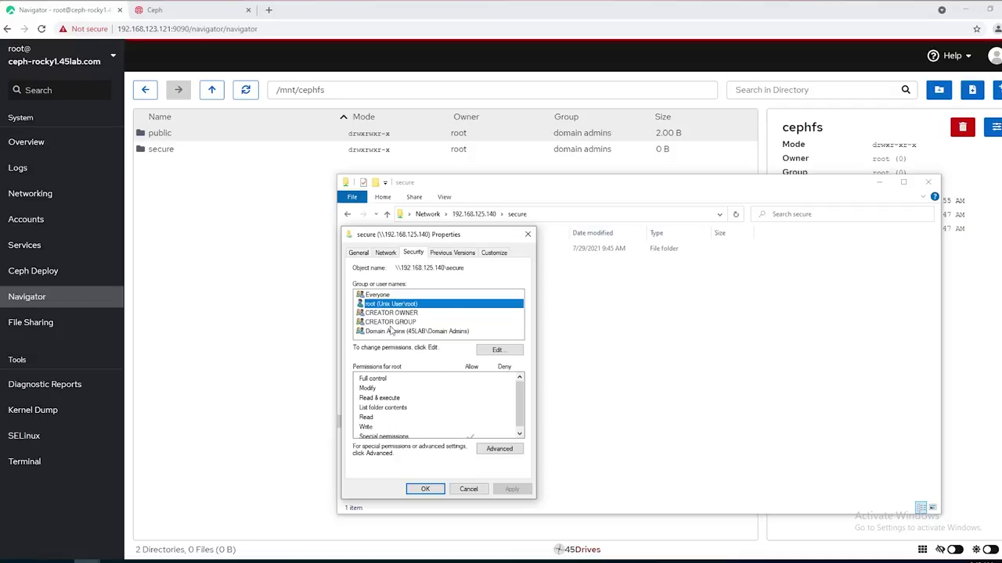
left_click(527, 235)
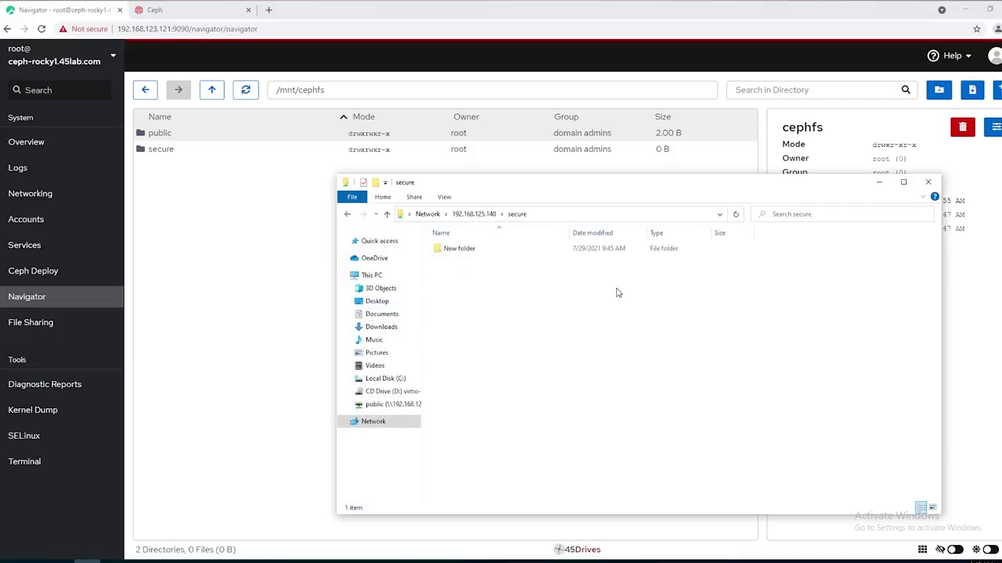
left_click(929, 183)
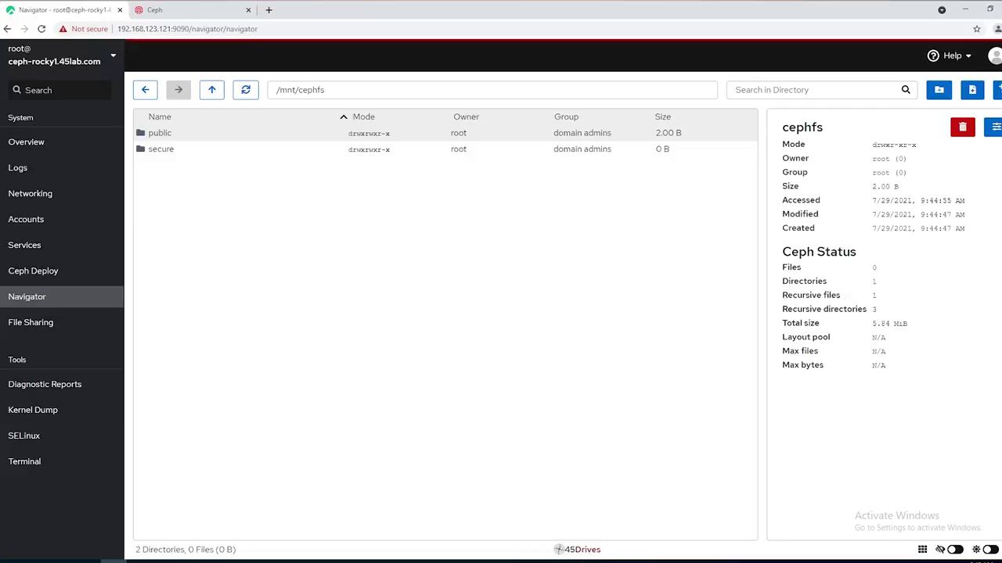
- Switch Windows to another domain user and sign in with the account password
left_click(9, 561)
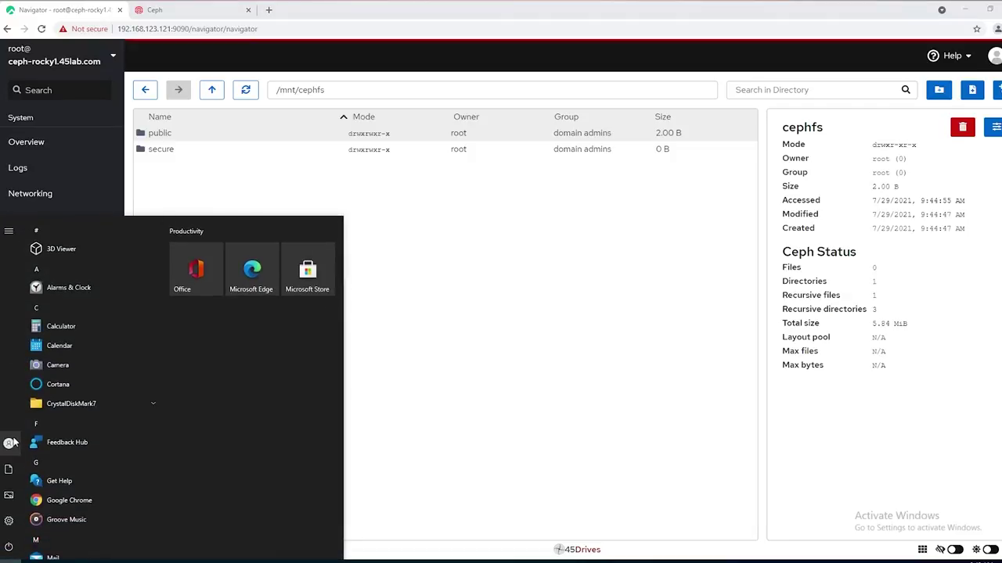
left_click(9, 444)
left_click(68, 371)
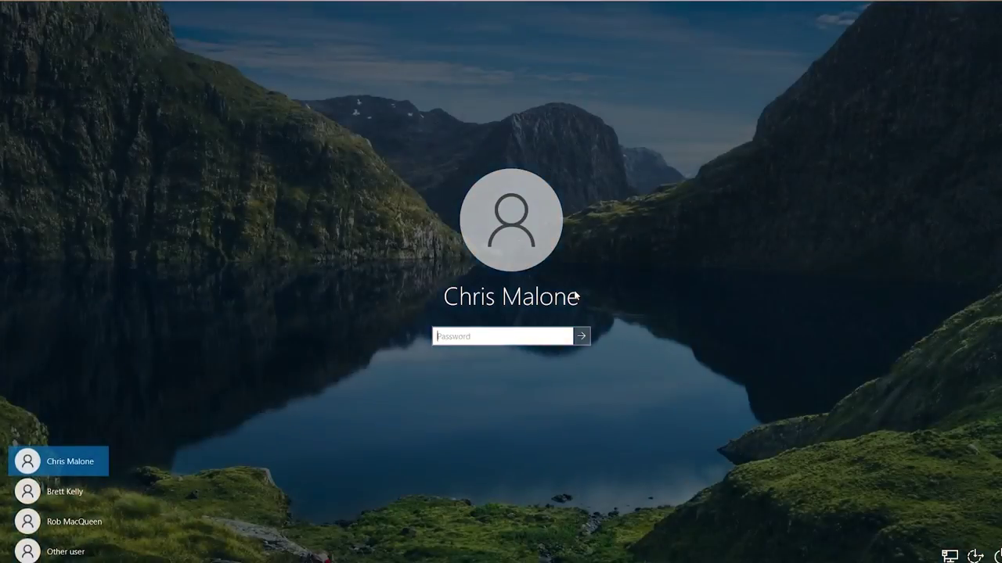
type("•")
key("Return")
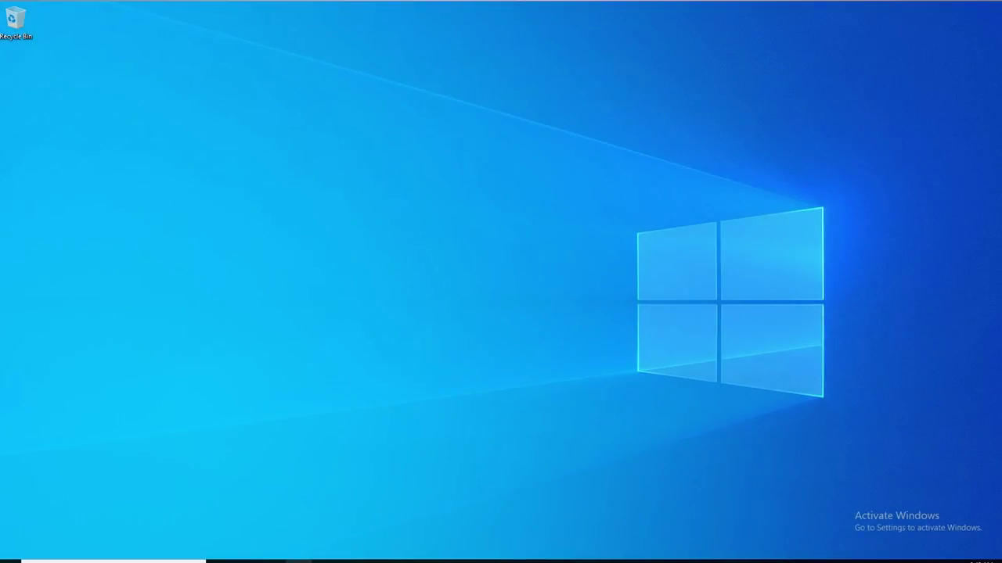
- Open File Explorer in this user's session and browse to \\192.168.125.140
key("super+e")
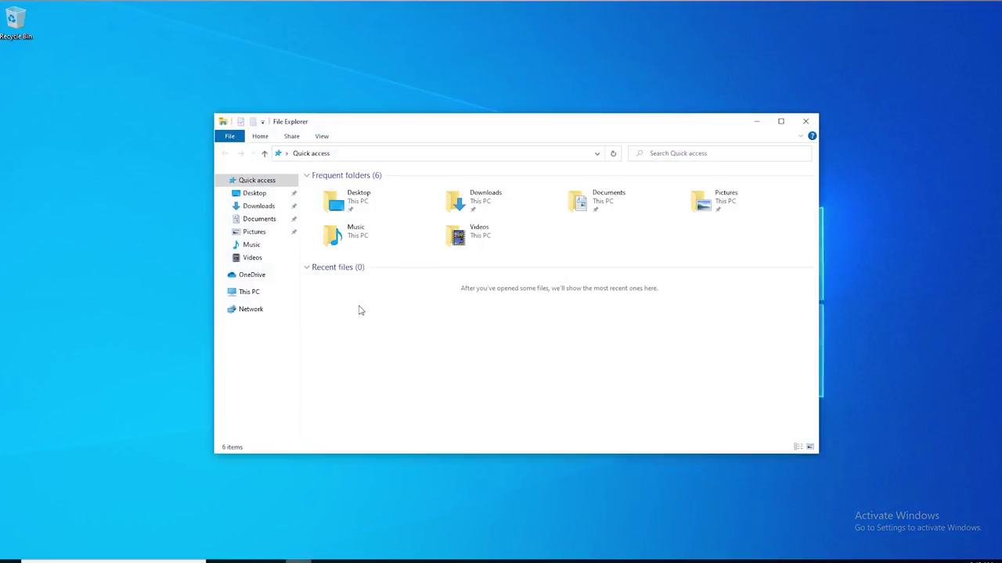
left_click(365, 154)
type("\\\\")
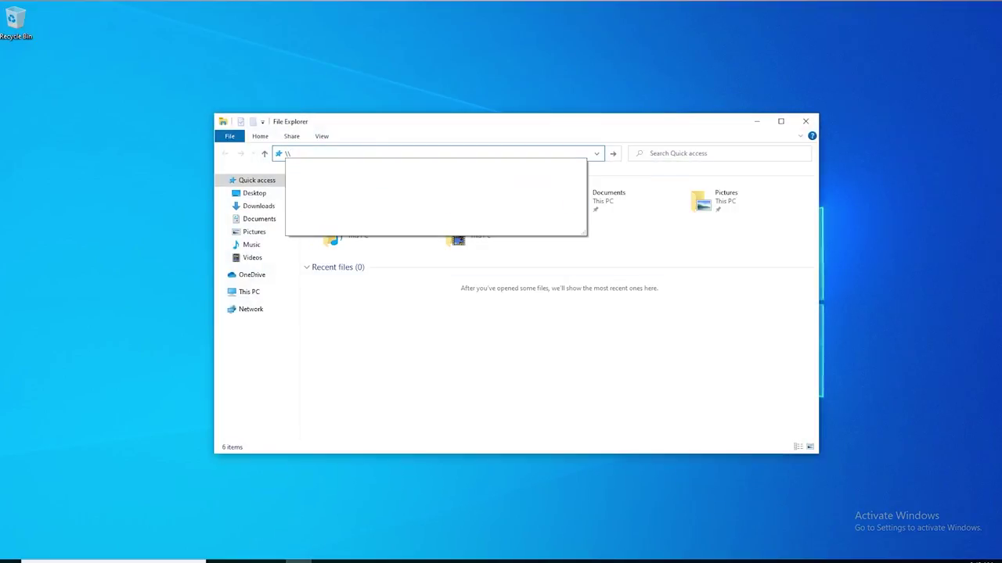
type("192.168.125.140")
key("Return")
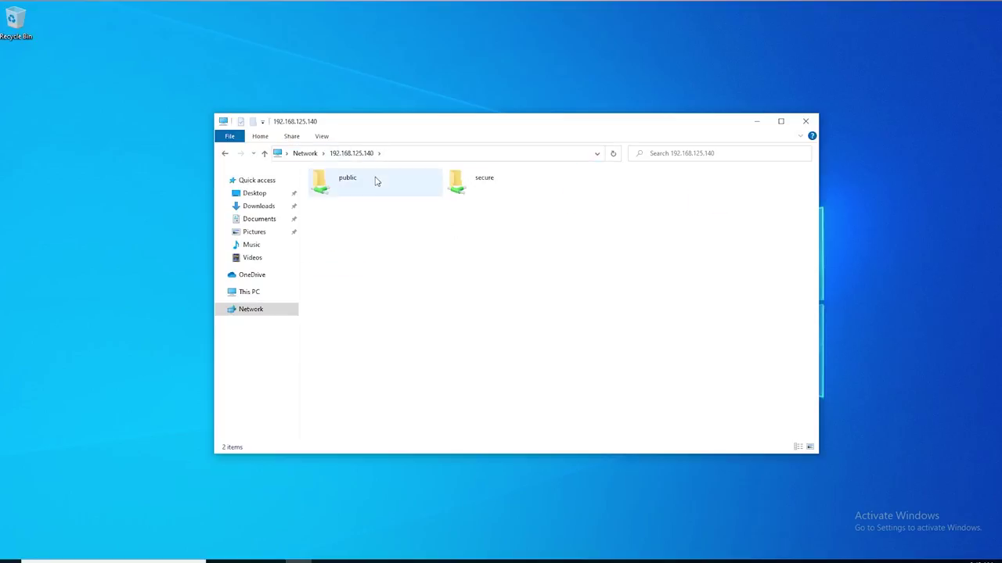
- Open the public share and create a new folder in it as this user
double_click(375, 181)
right_click(387, 231)
mouse_move(467, 325)
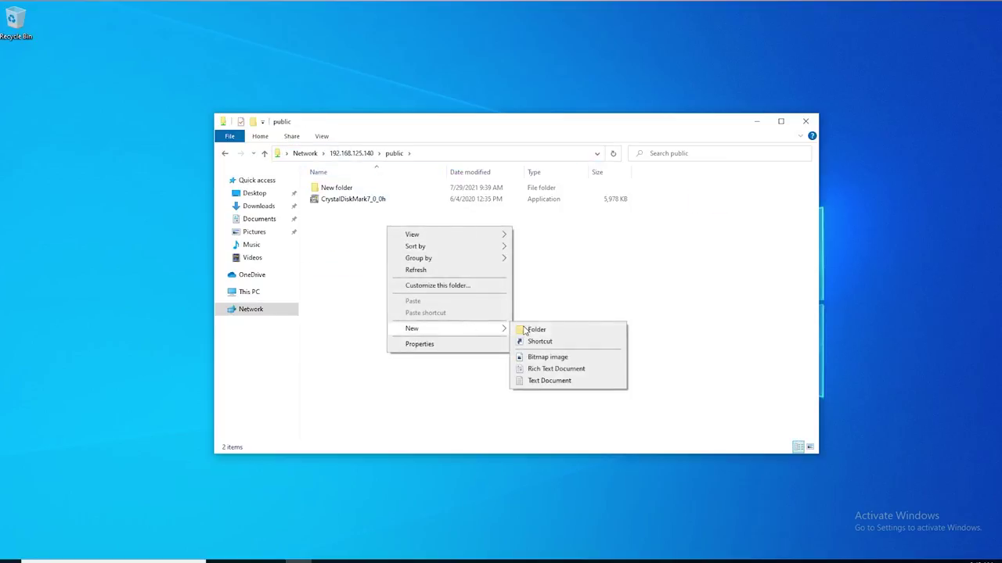
left_click(532, 328)
- Return to the server's share list, open the secure share and try to create a new folder there
left_click(352, 154)
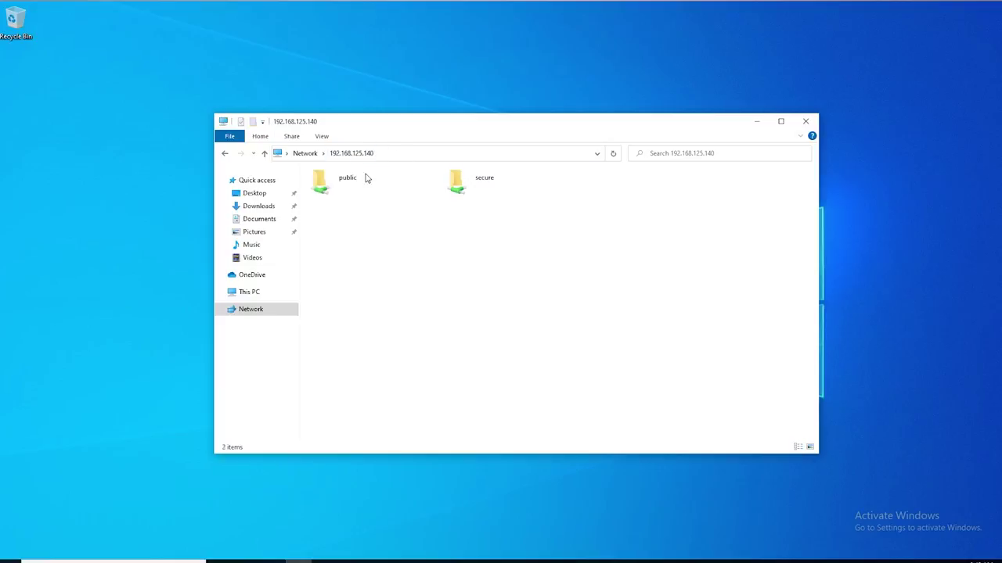
double_click(496, 181)
right_click(386, 225)
mouse_move(441, 327)
left_click(535, 327)
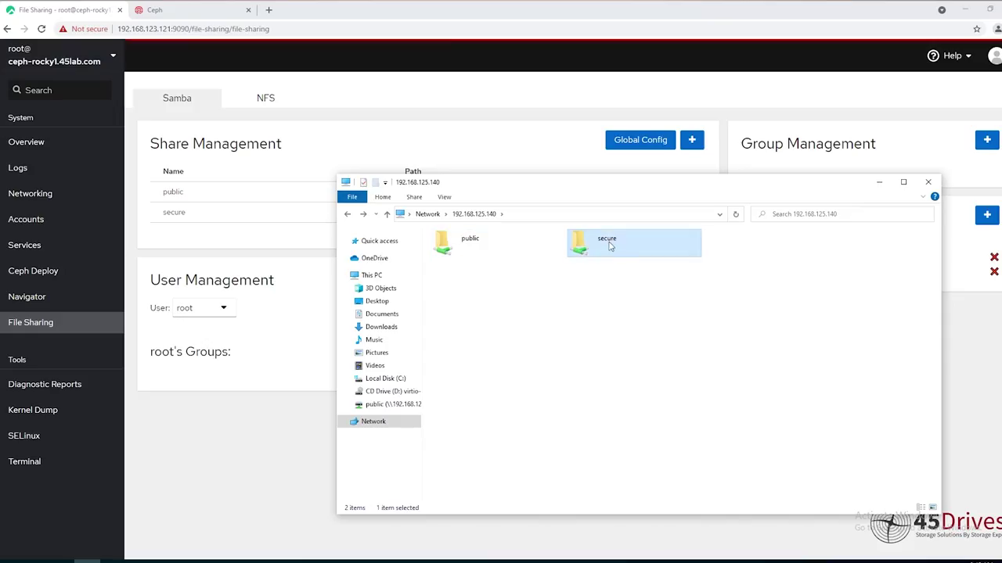
- Remove Everyone from the secure share's permissions, apply the change and refresh the server's share list
right_click(611, 247)
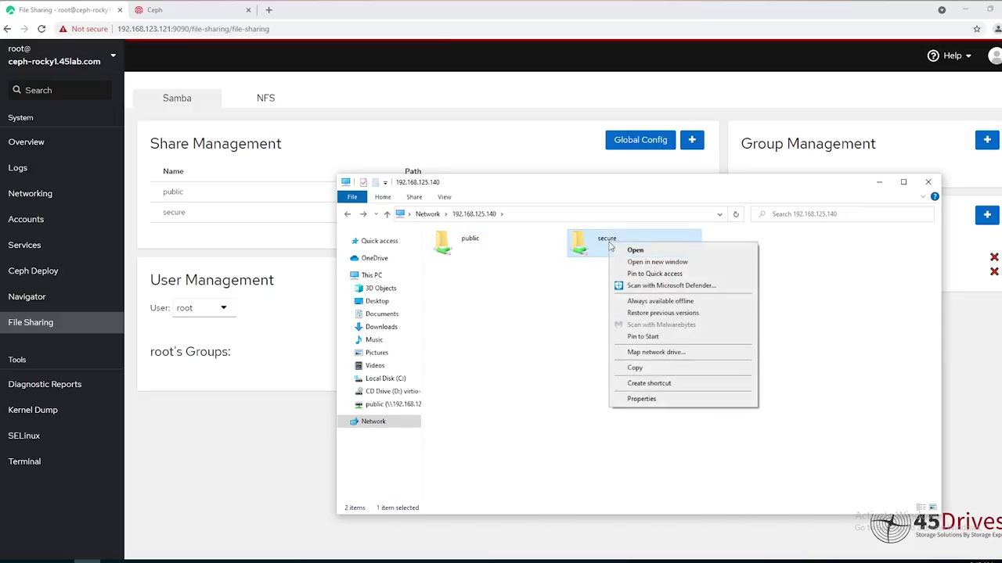
left_click(642, 399)
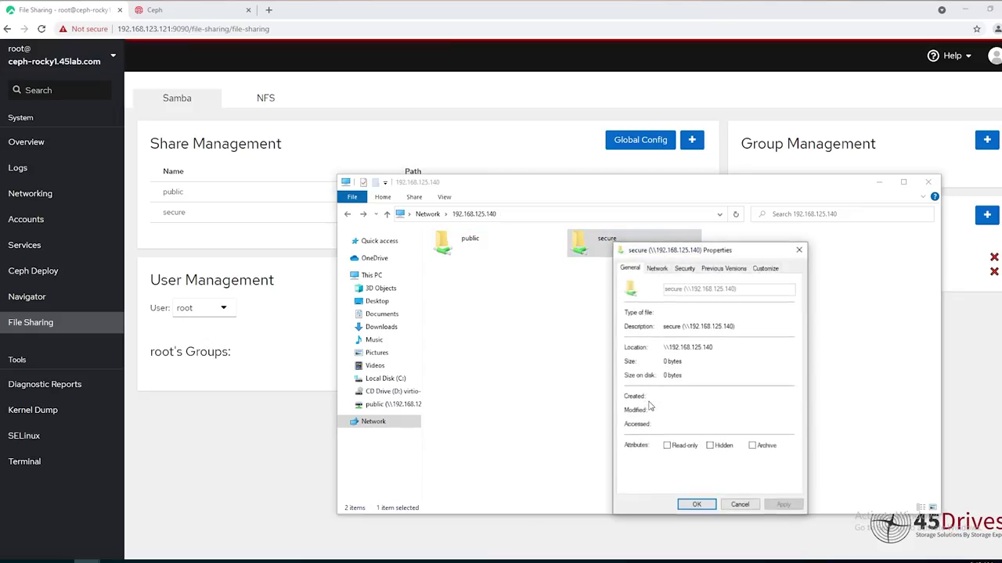
left_click(685, 267)
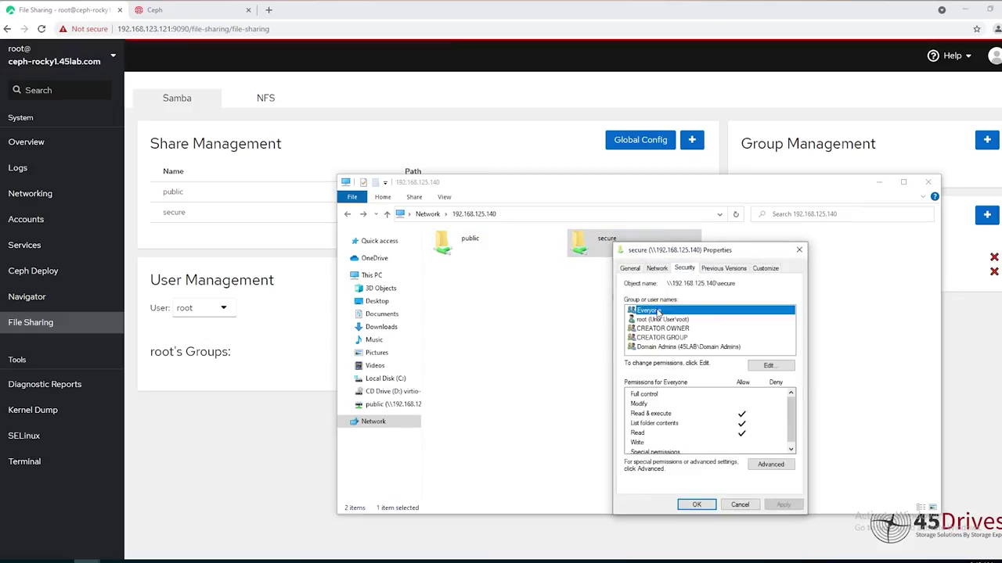
left_click(765, 365)
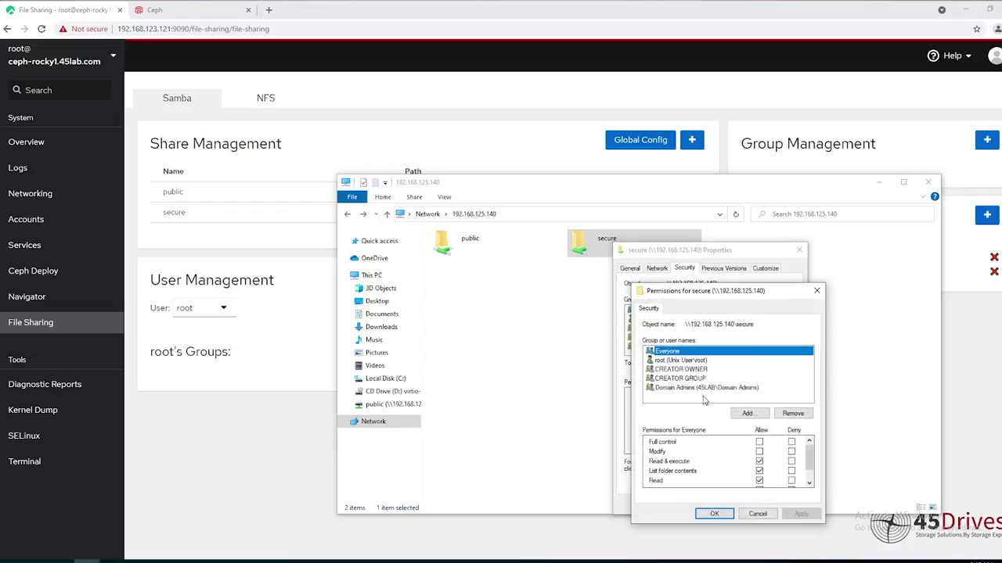
left_click(793, 413)
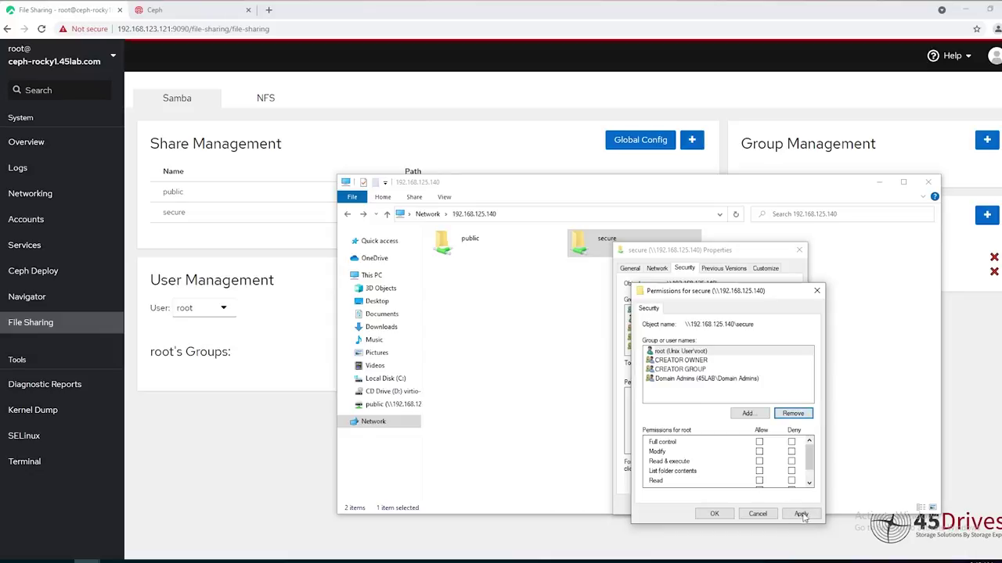
left_click(800, 514)
left_click(713, 514)
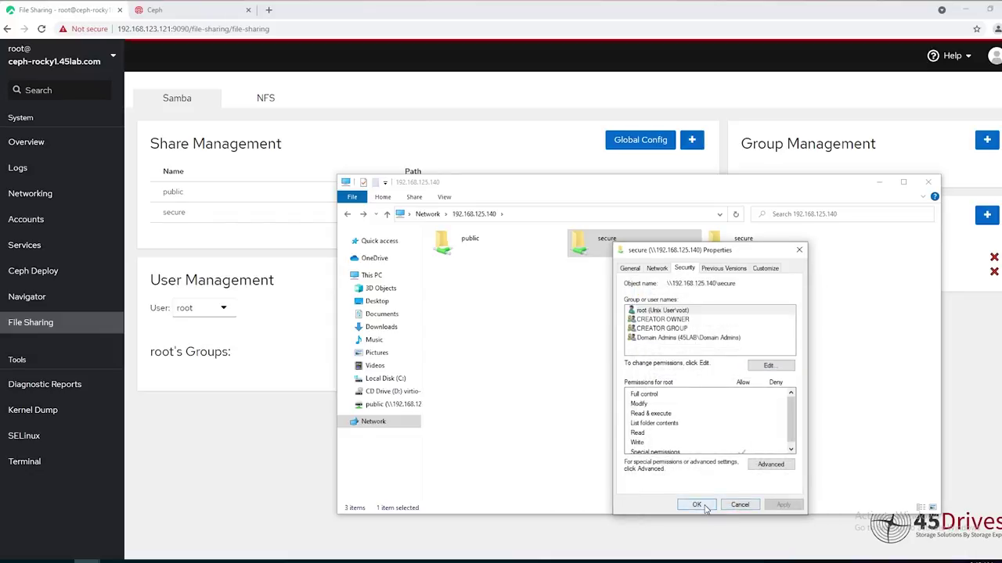
left_click(705, 504)
left_click(733, 216)
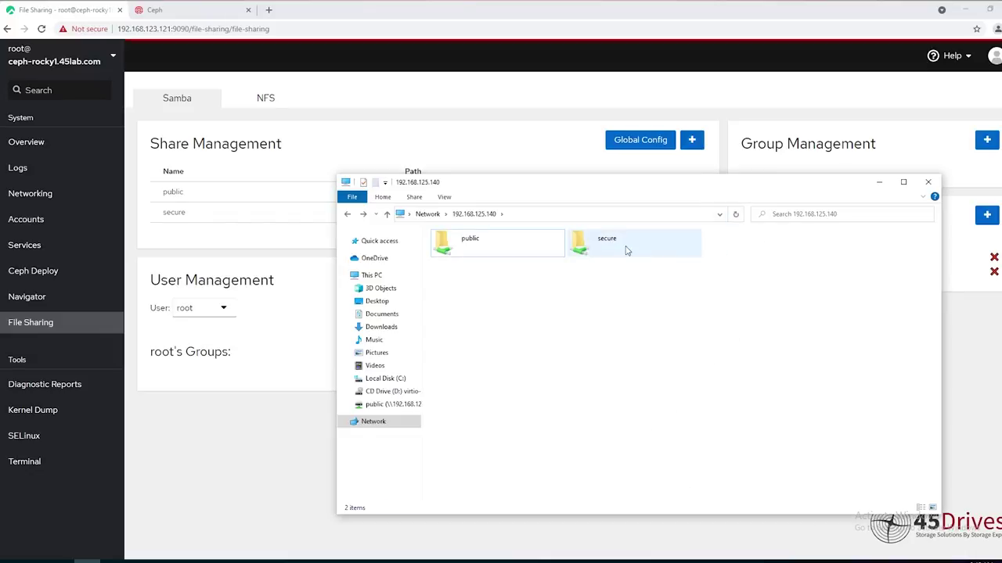
- Switch Windows to the first of the other signed-in domain users and sign in with that account's password
left_click(9, 561)
left_click(9, 443)
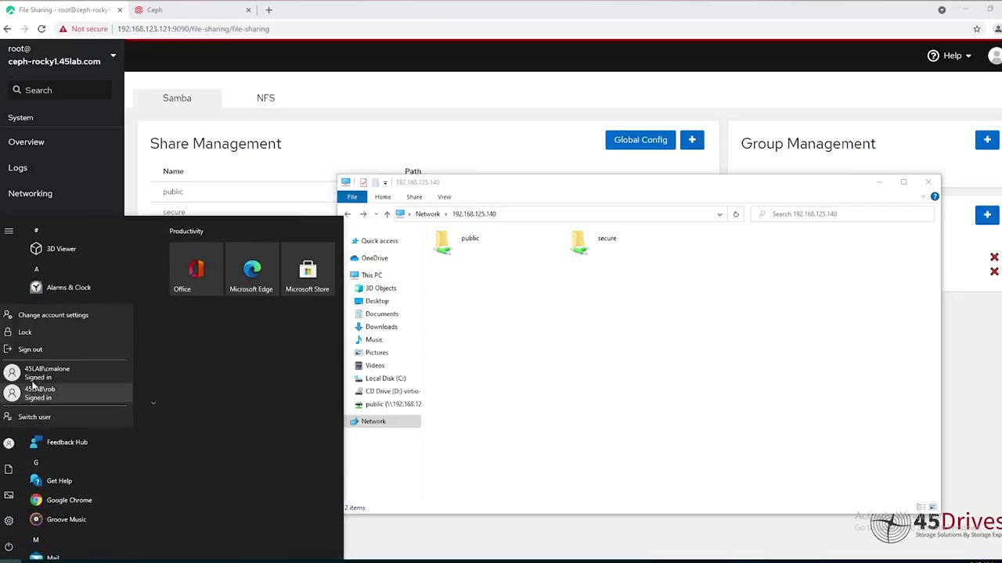
left_click(47, 376)
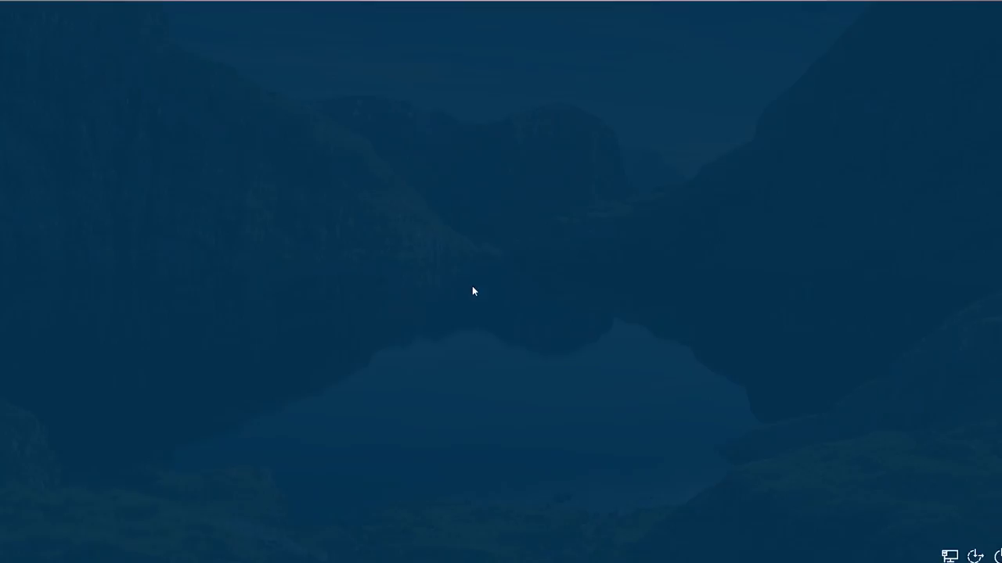
type("*****")
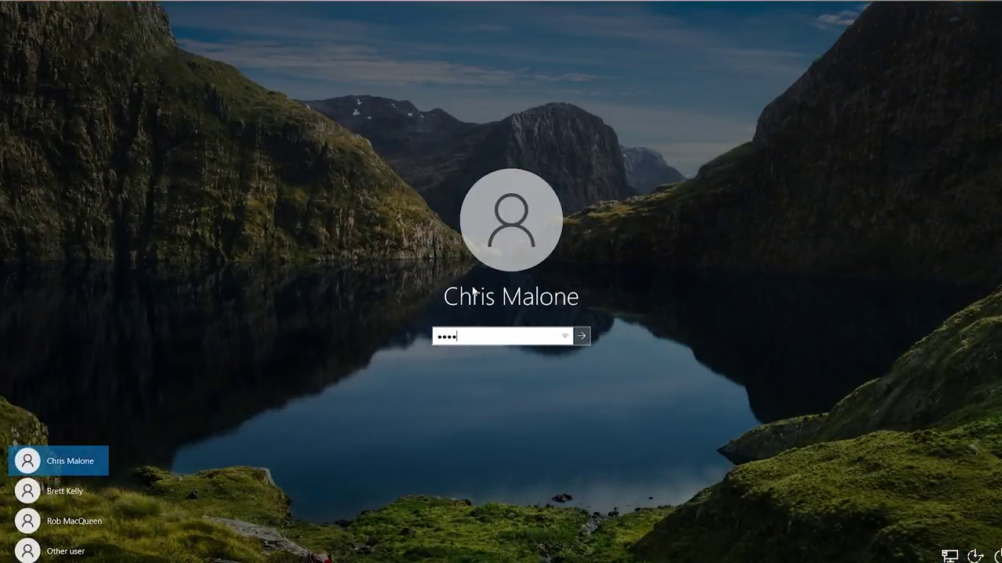
key("Return")
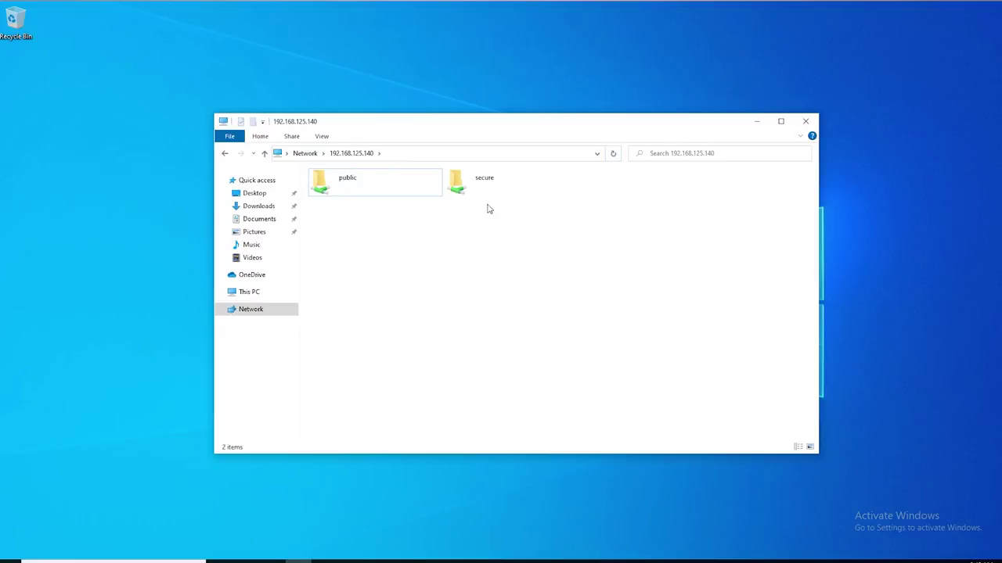
- Try to open the secure share as this user, check access to the public share, and return to the server's share list
double_click(493, 179)
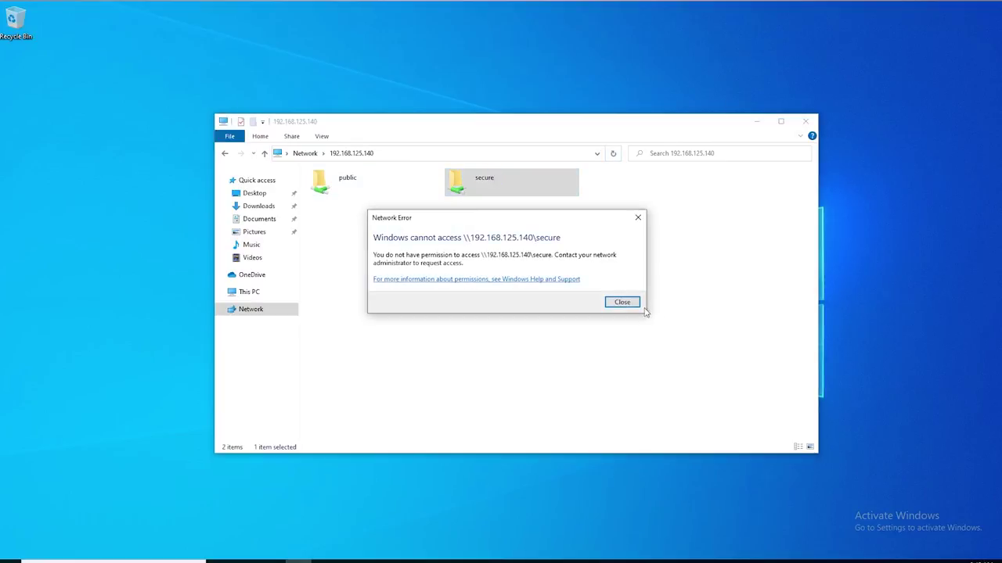
left_click(622, 302)
double_click(340, 192)
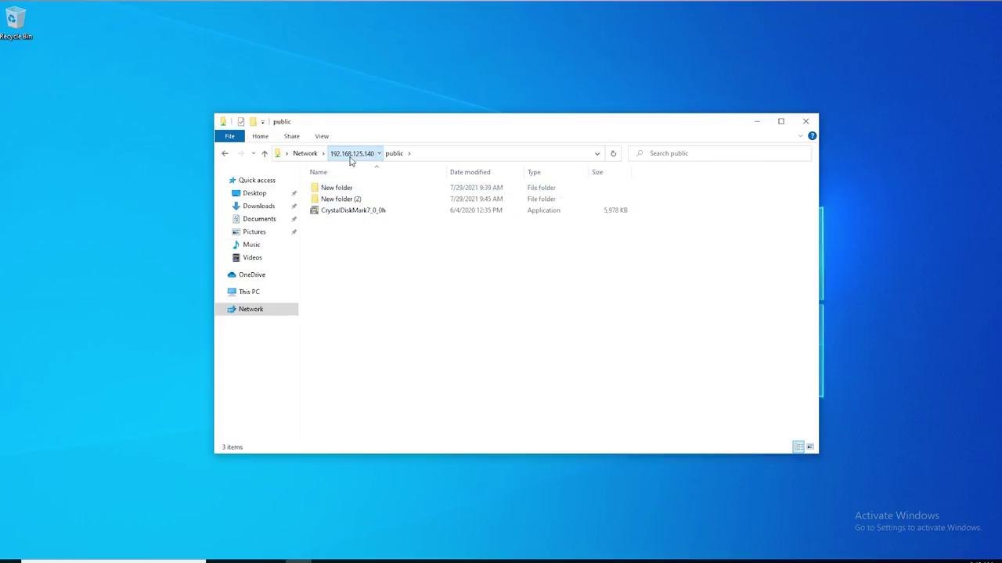
left_click(350, 155)
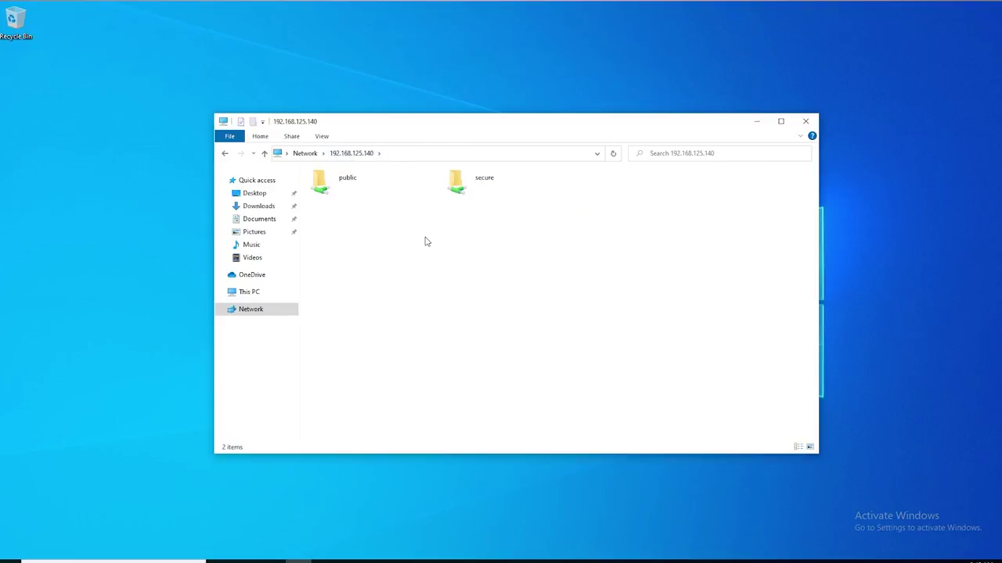